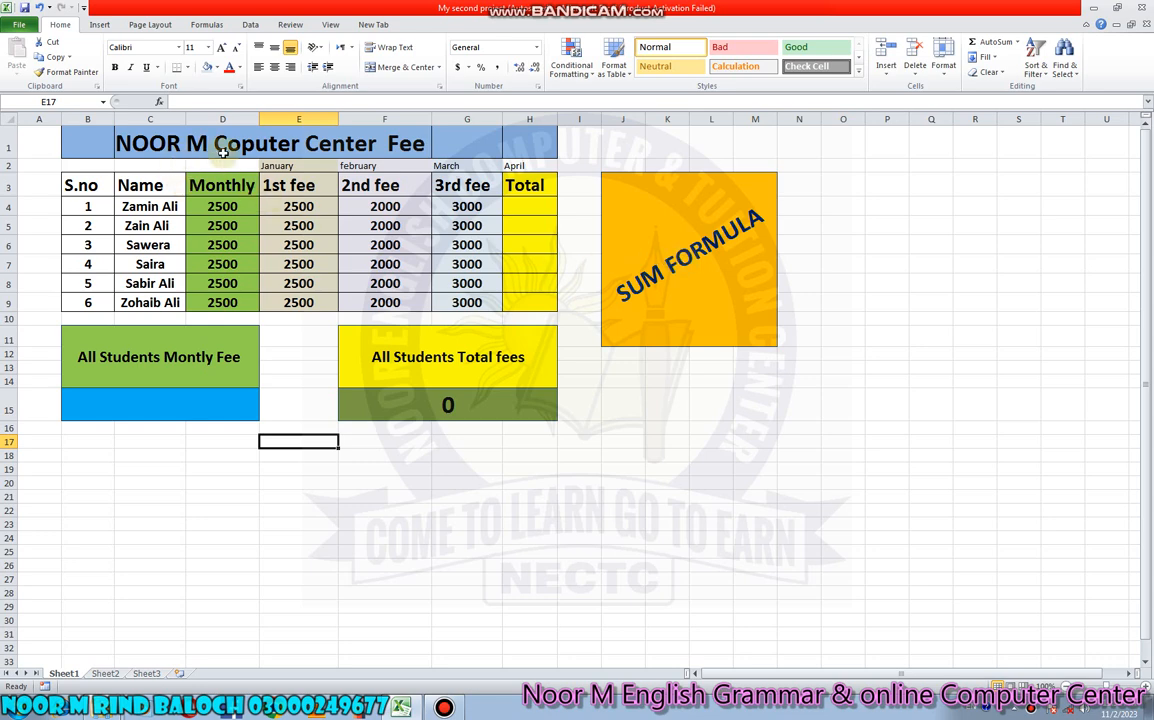
Review the student names in C4:C9 and each student's monthly fee in D4:D9
drag(142, 206, 126, 300)
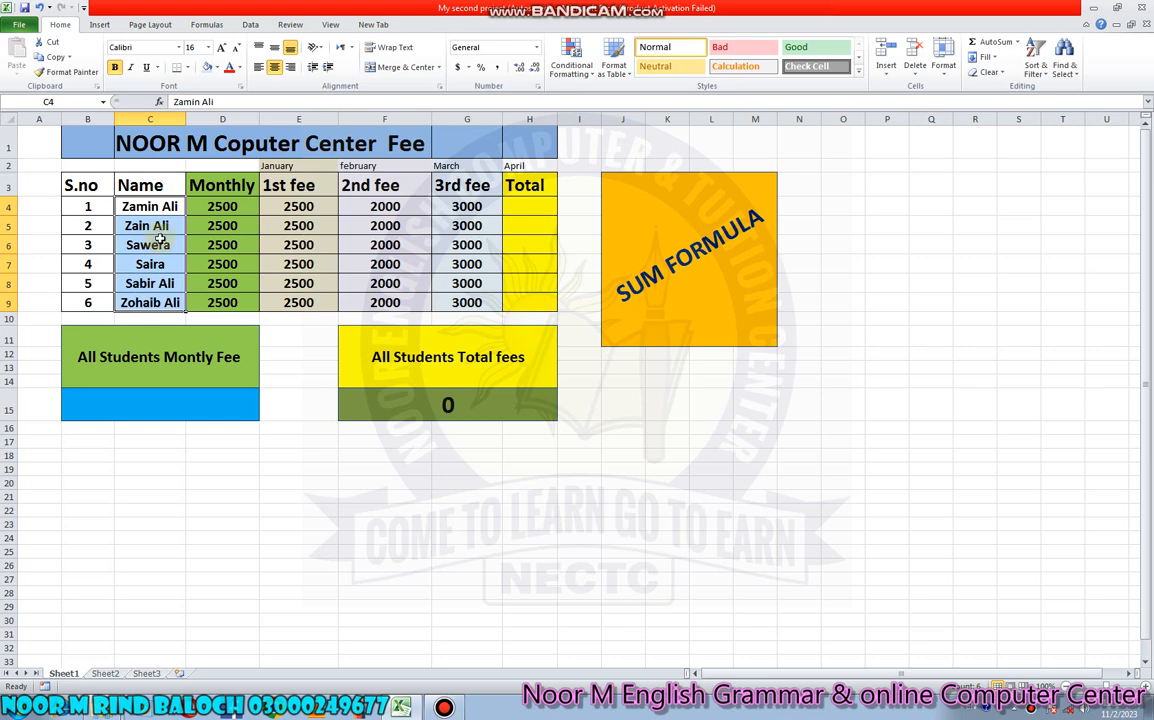
click(164, 206)
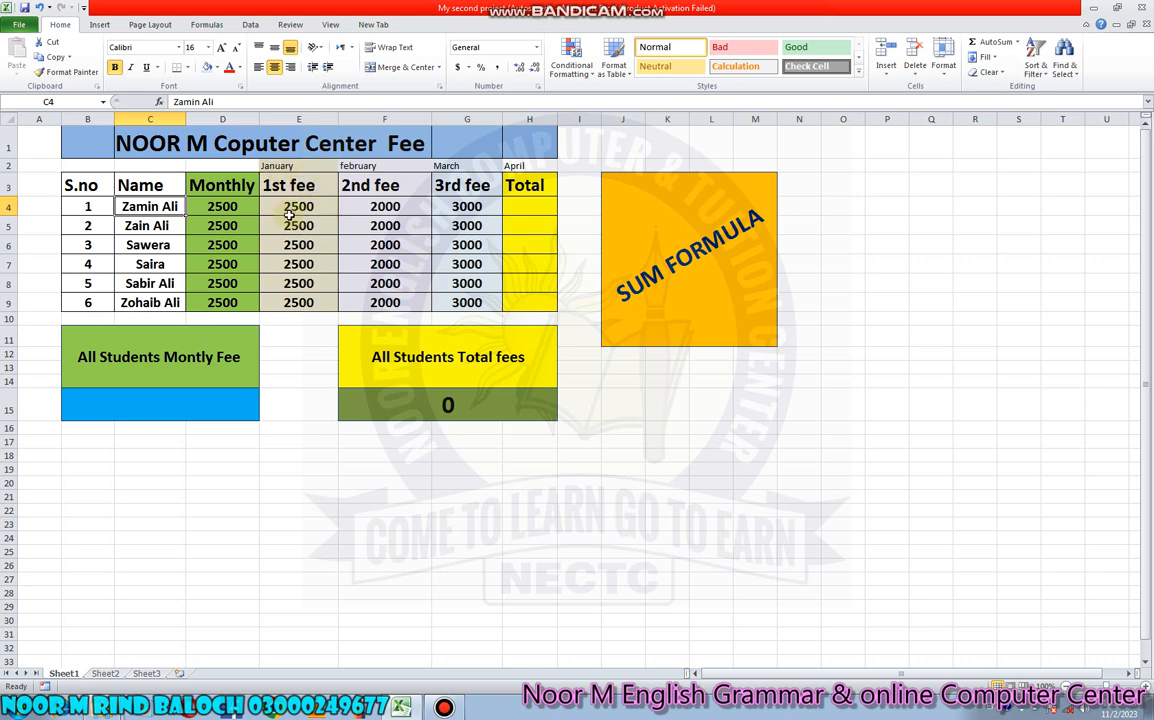
click(216, 206)
click(222, 226)
click(220, 245)
click(222, 264)
click(226, 284)
click(231, 301)
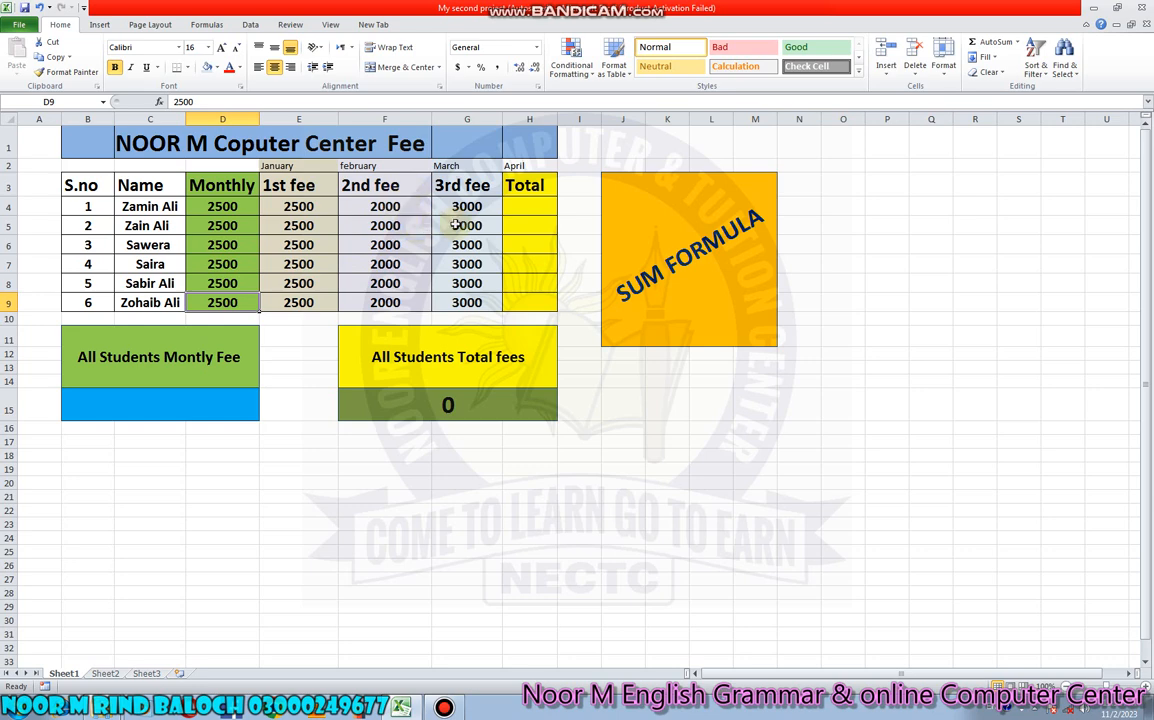
Enter =SUM(D4:G4) in cell H4 to total the first student's fees
click(527, 204)
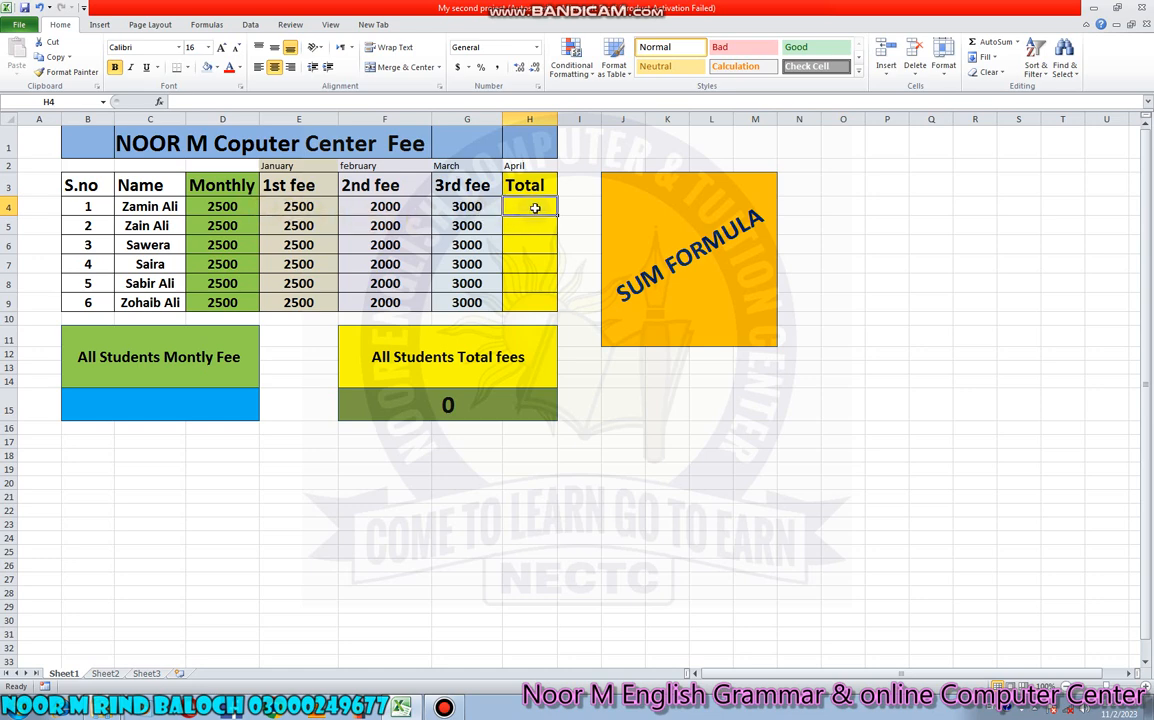
text(=s)
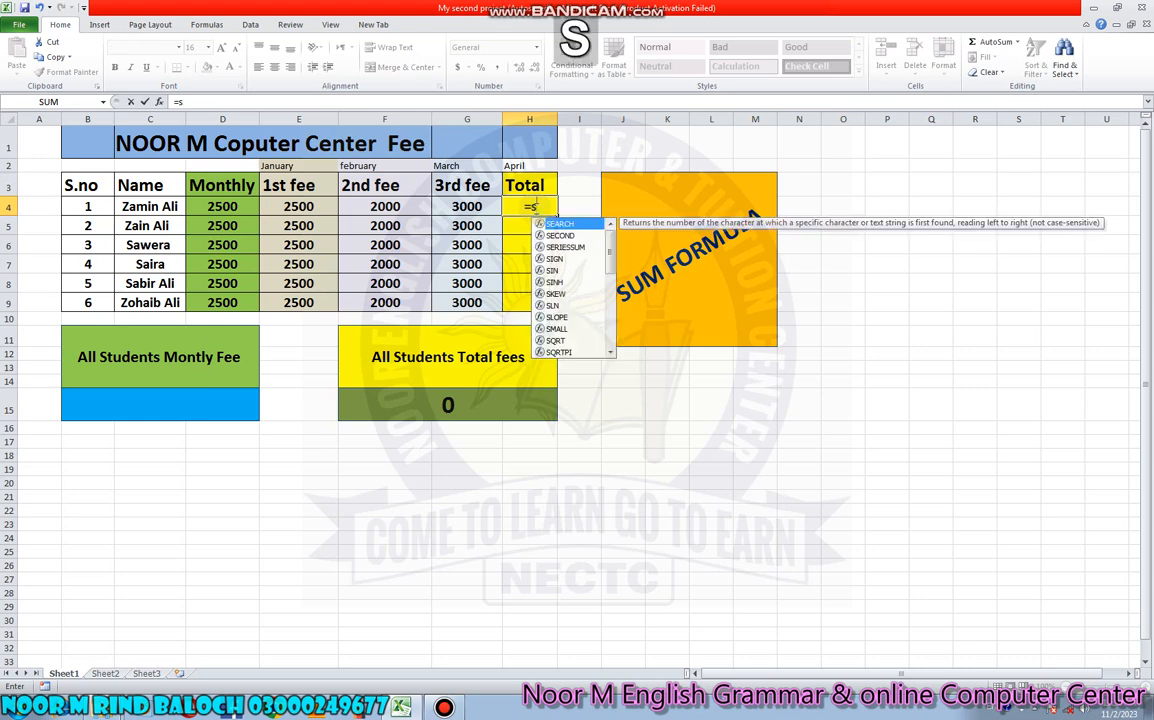
text(um)
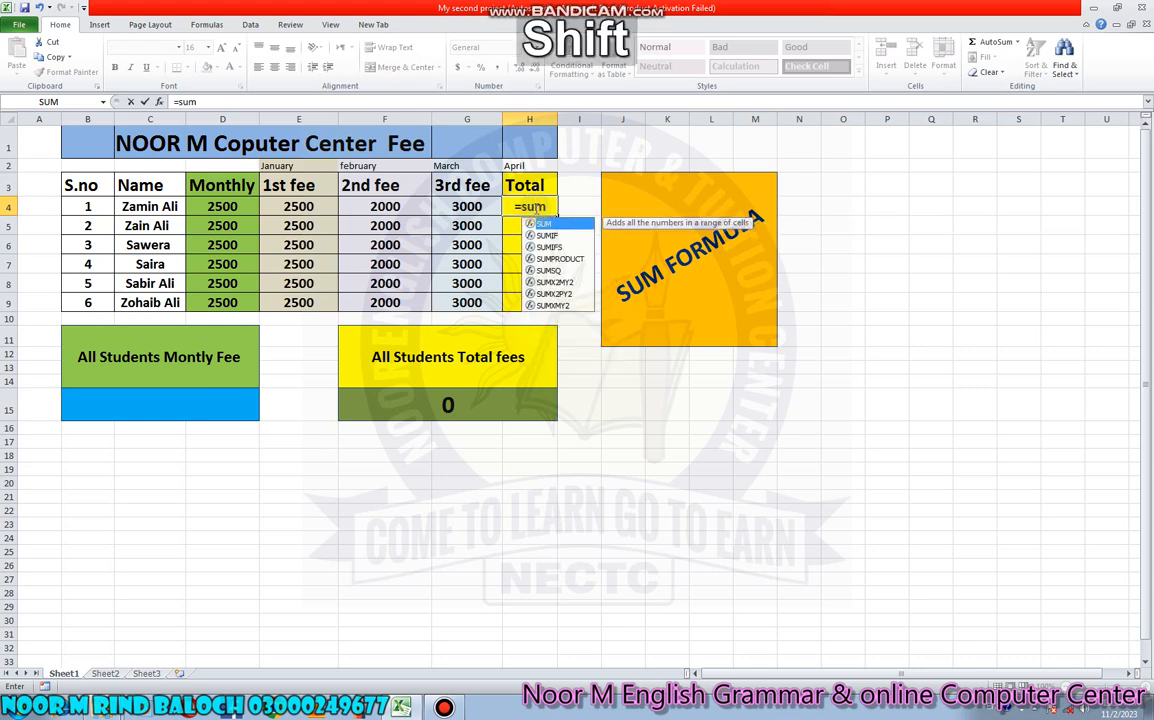
text(()
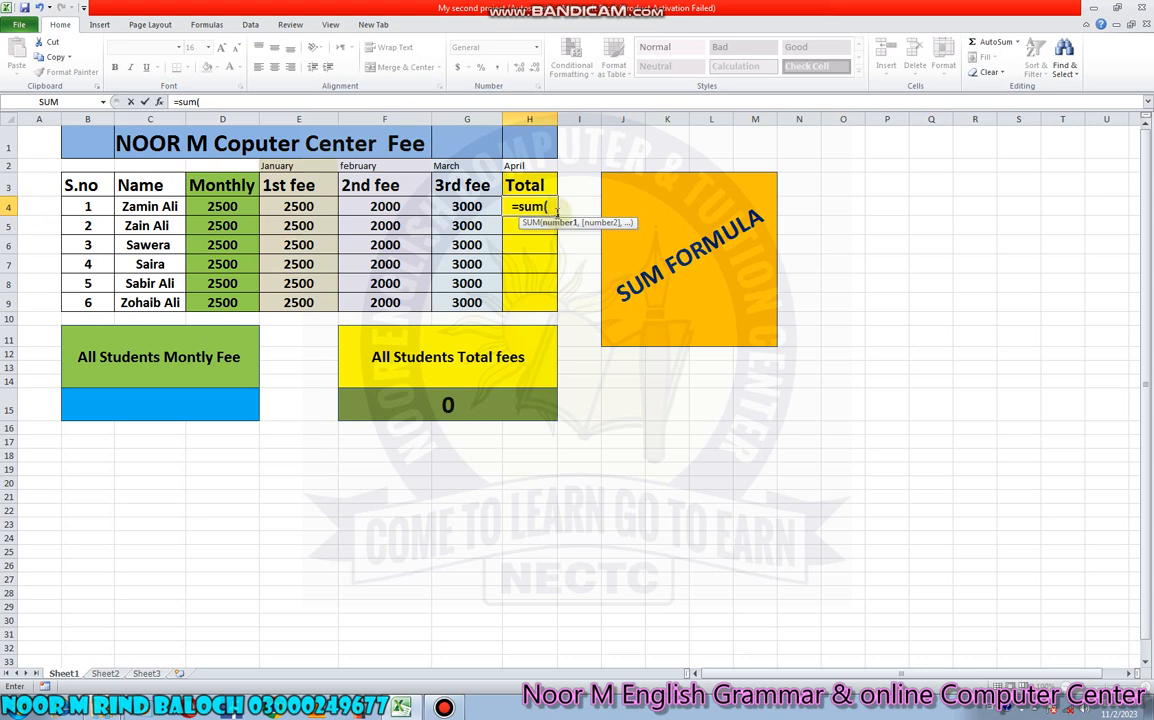
text(d)
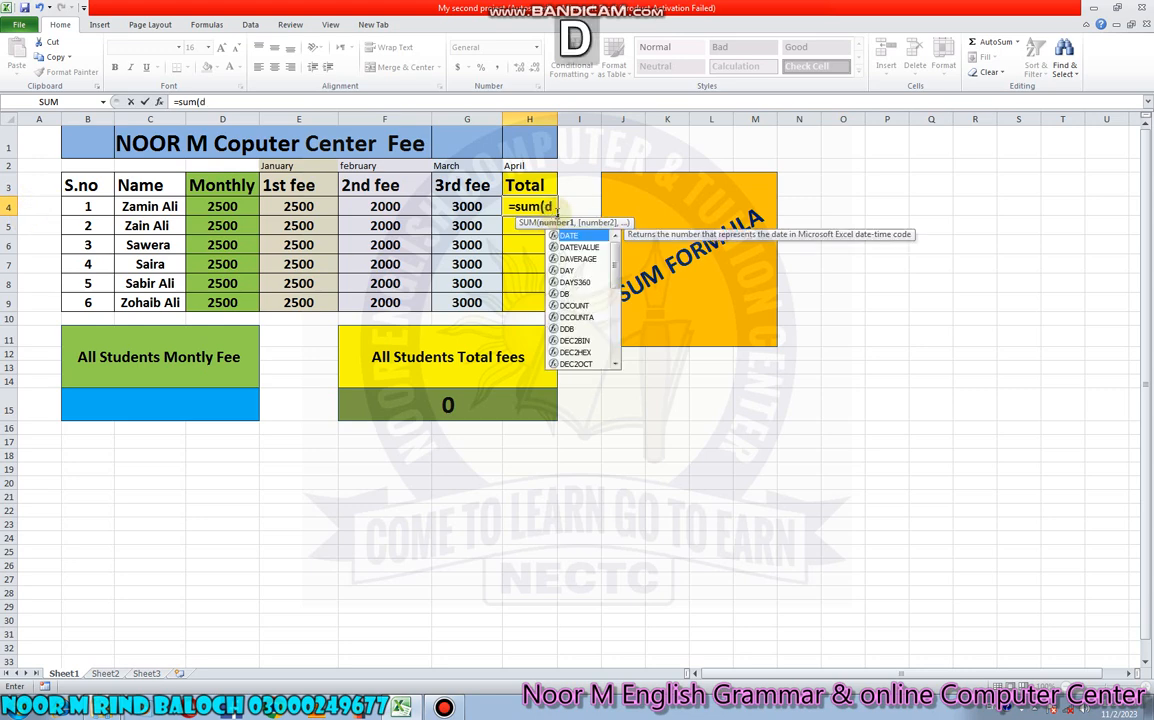
text(4)
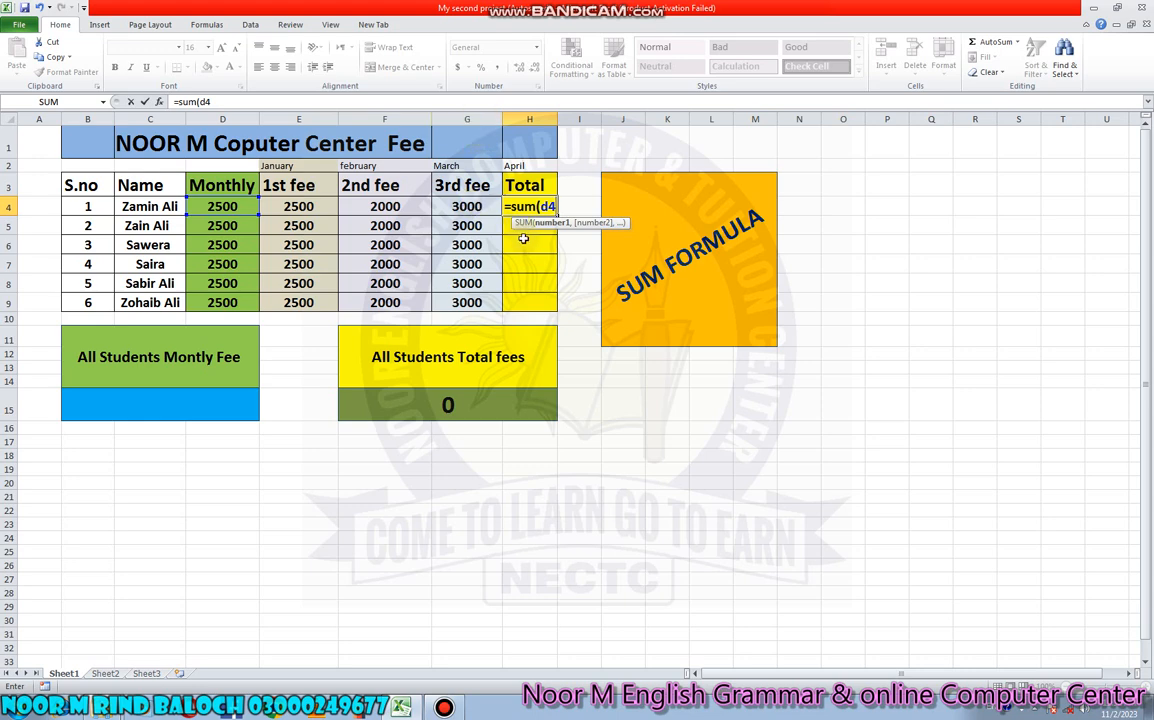
text(:)
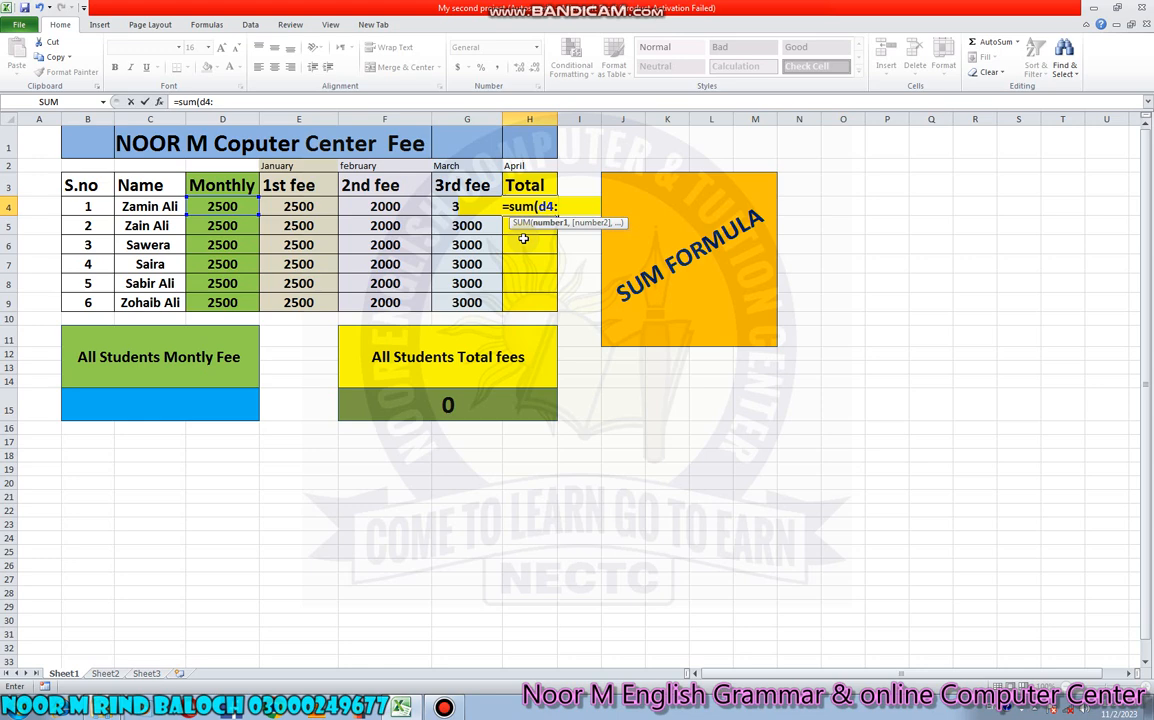
text(g5)
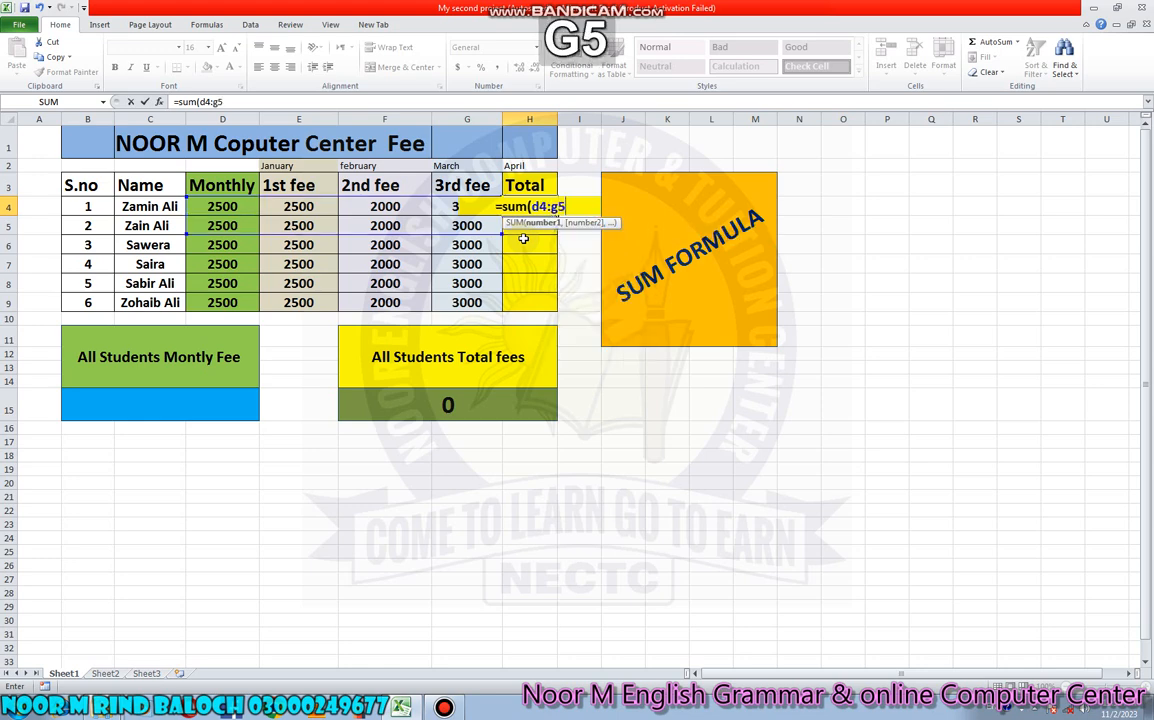
key(BackSpace)
text(4)
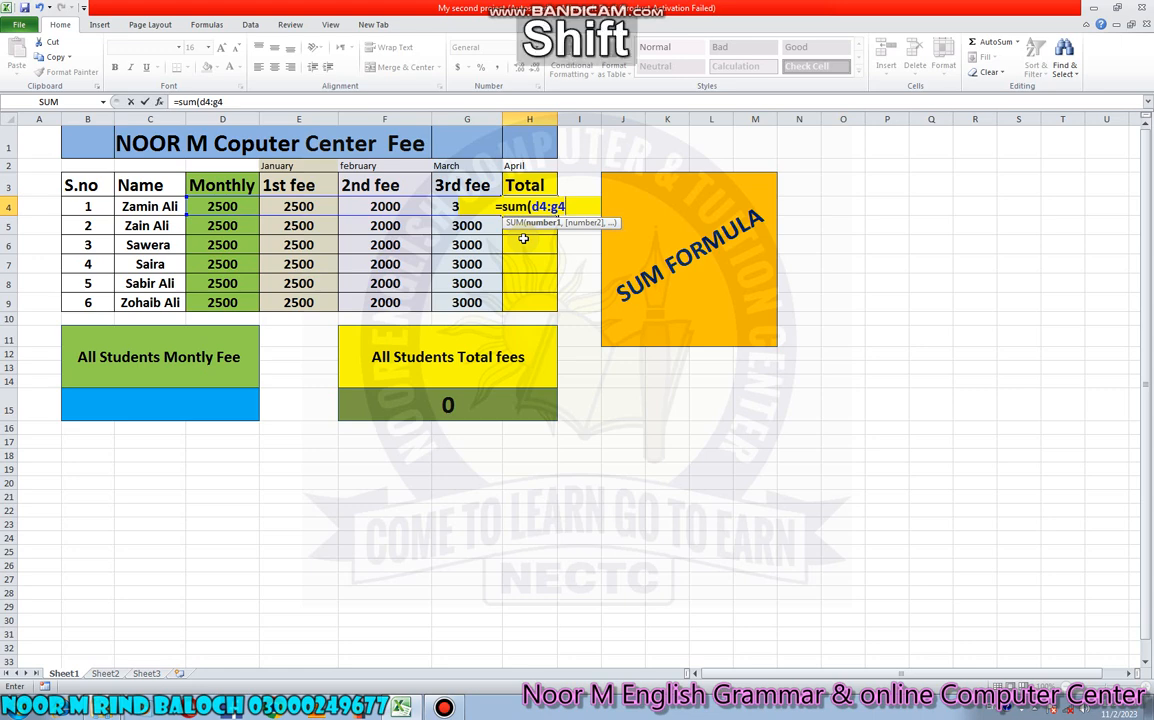
text())
key(Return)
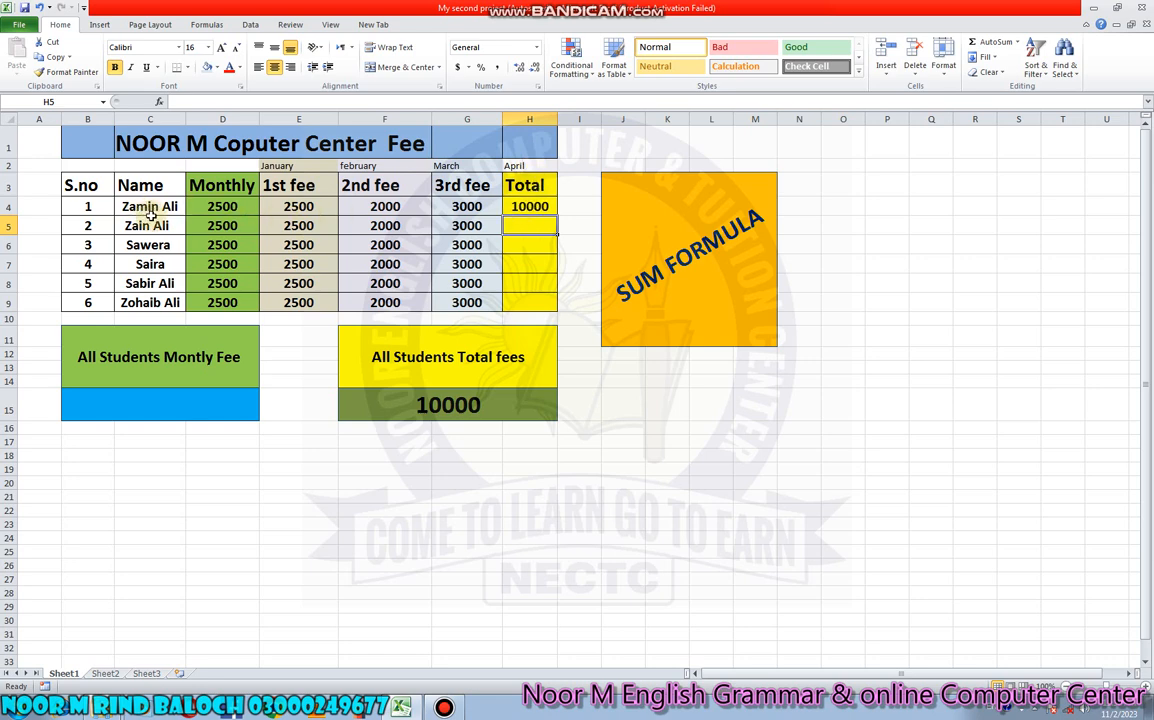
Fill the Total formula from H4 down through H9 for the remaining students
click(543, 205)
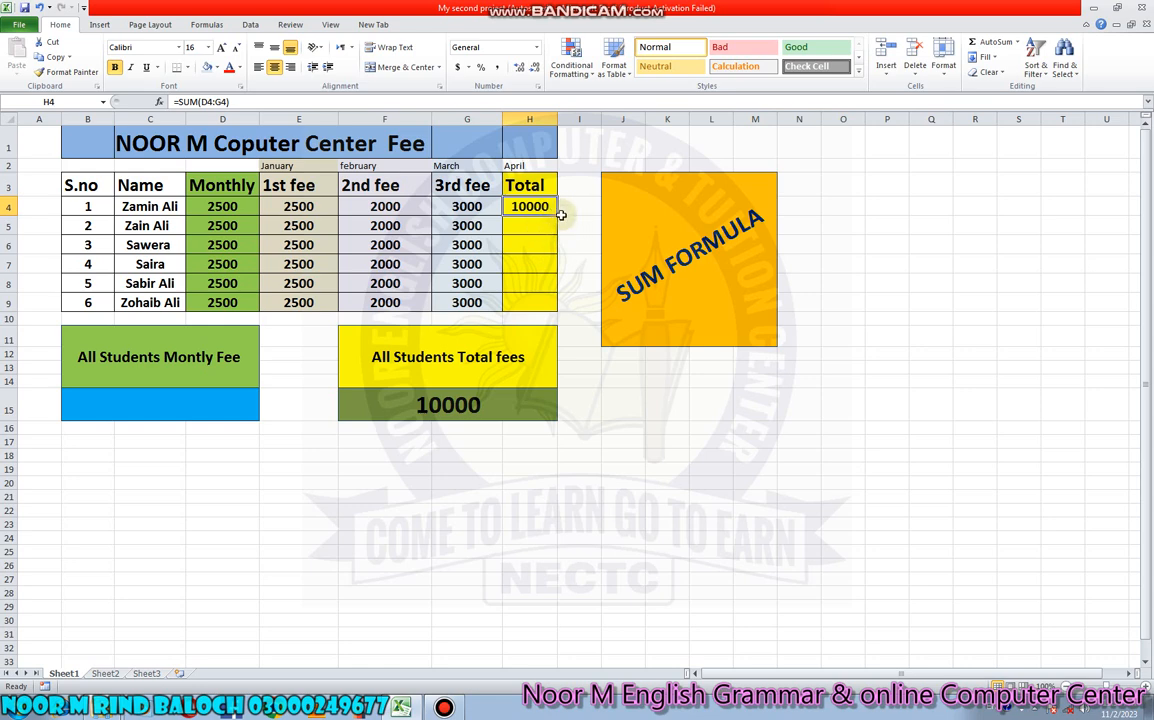
drag(557, 214, 554, 308)
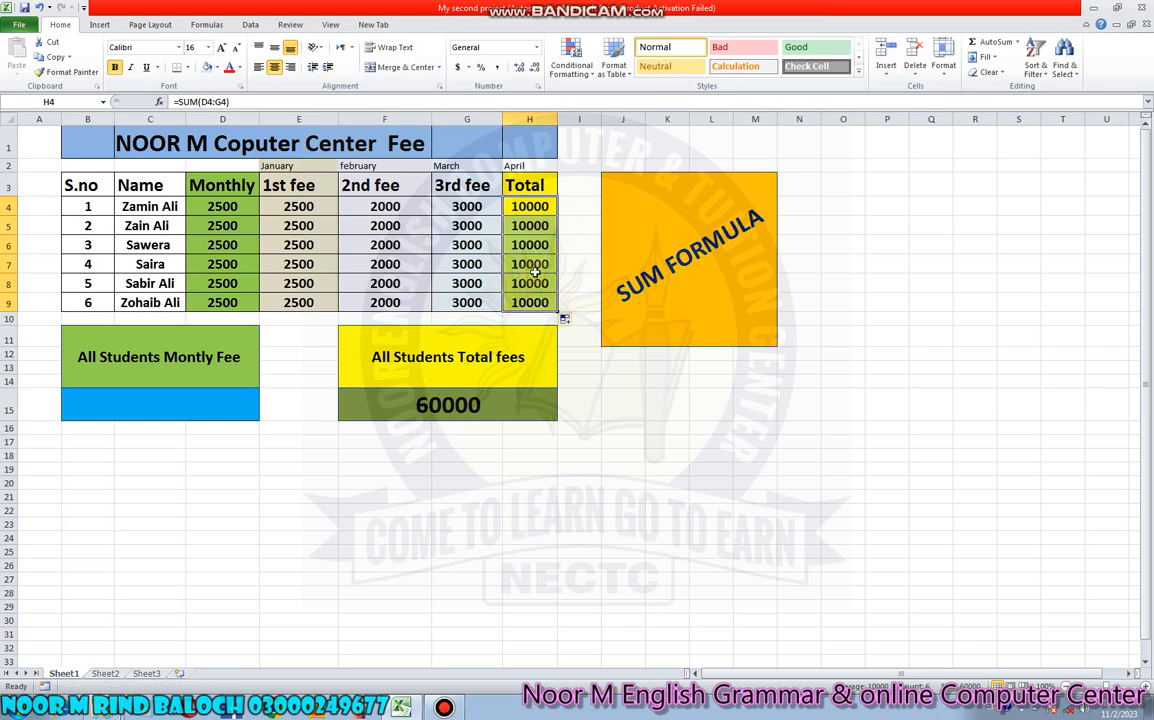
click(390, 231)
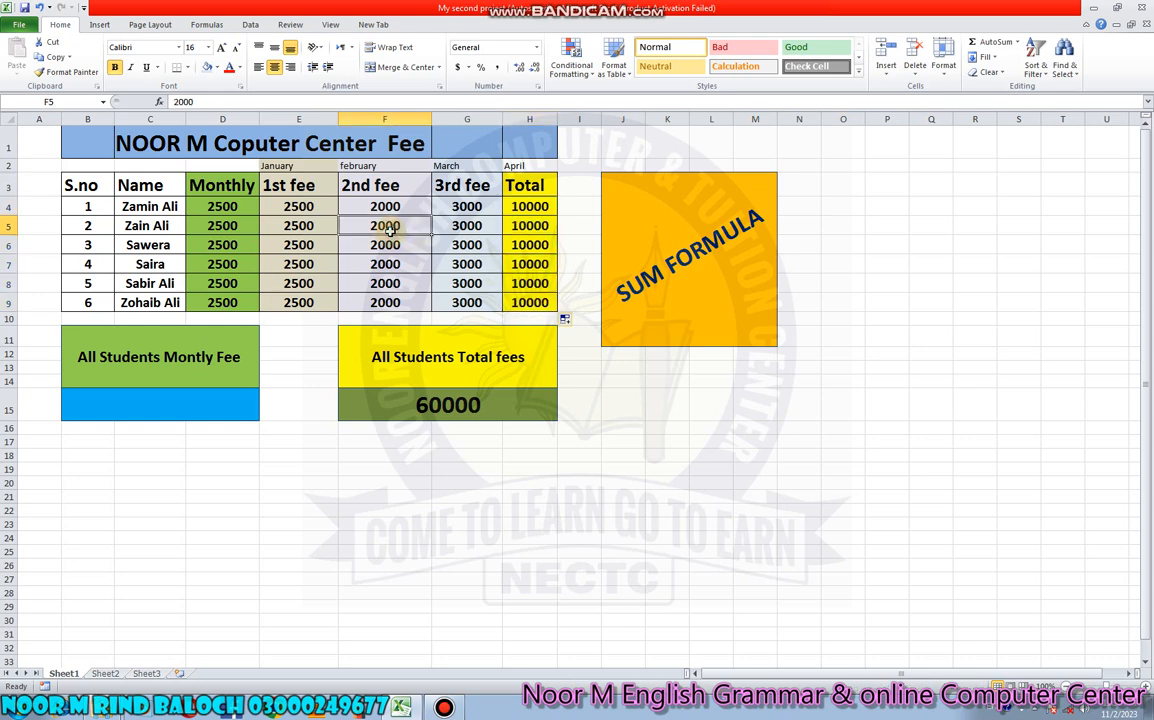
Set the 2nd fee to 1500 for the first student and 500 for the second, then check the formula in H4
click(383, 205)
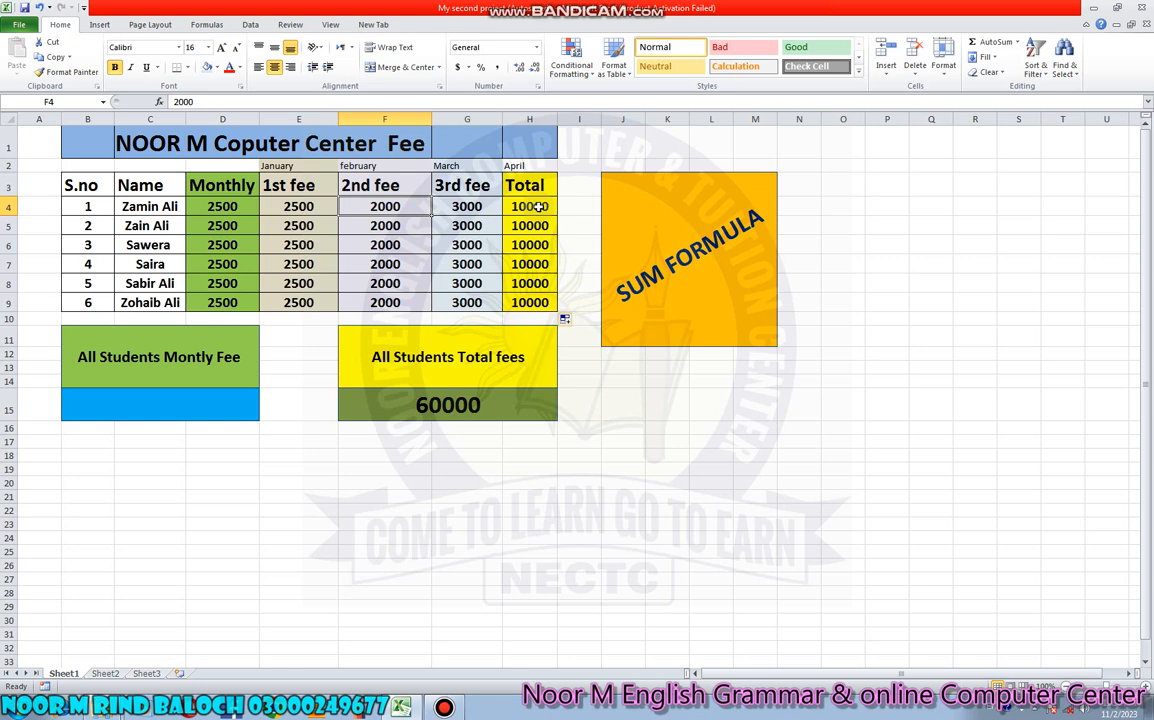
text(1500)
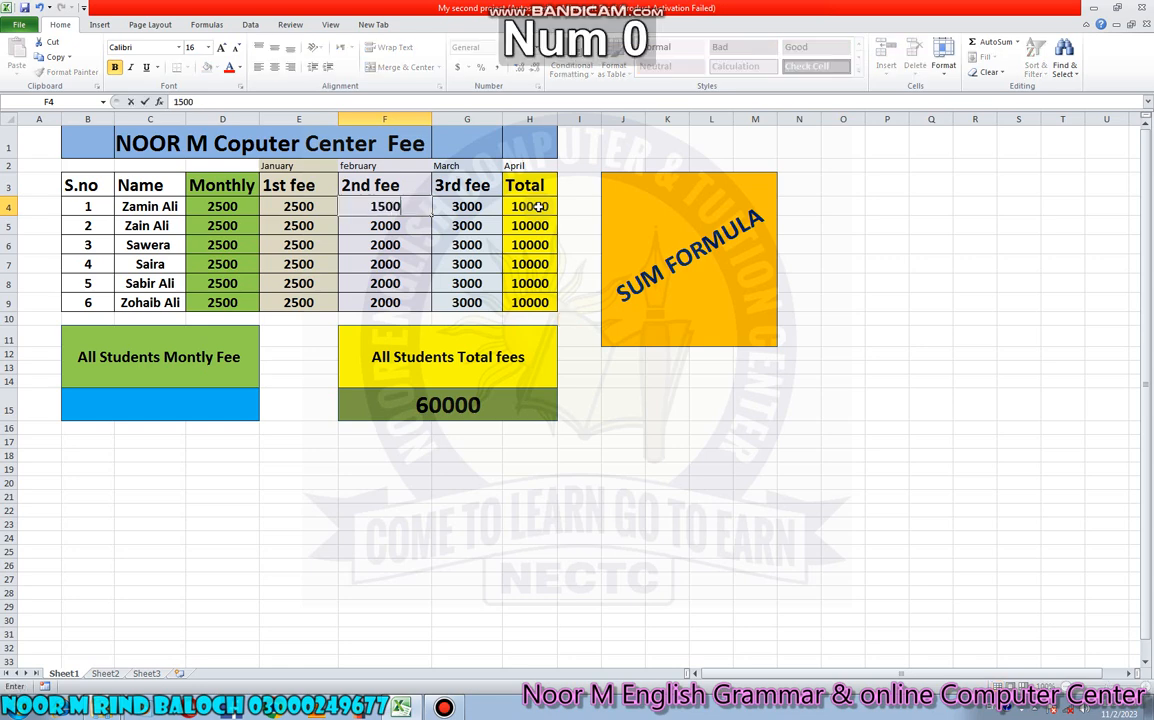
key(Down)
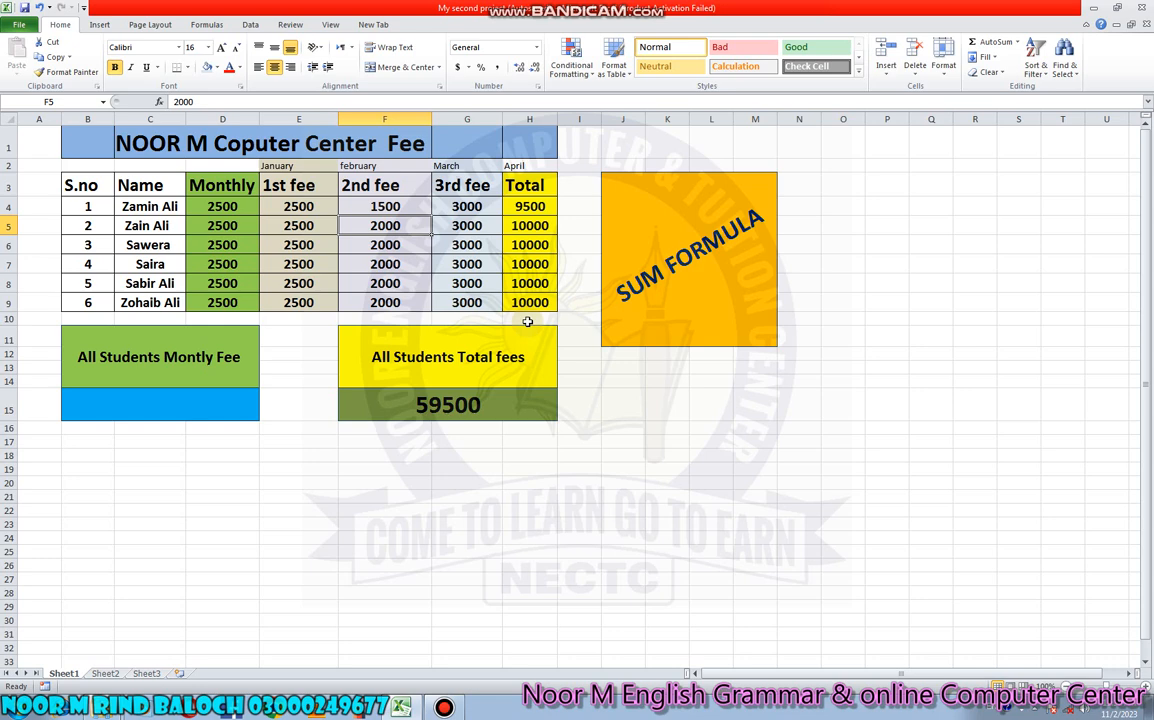
text(500)
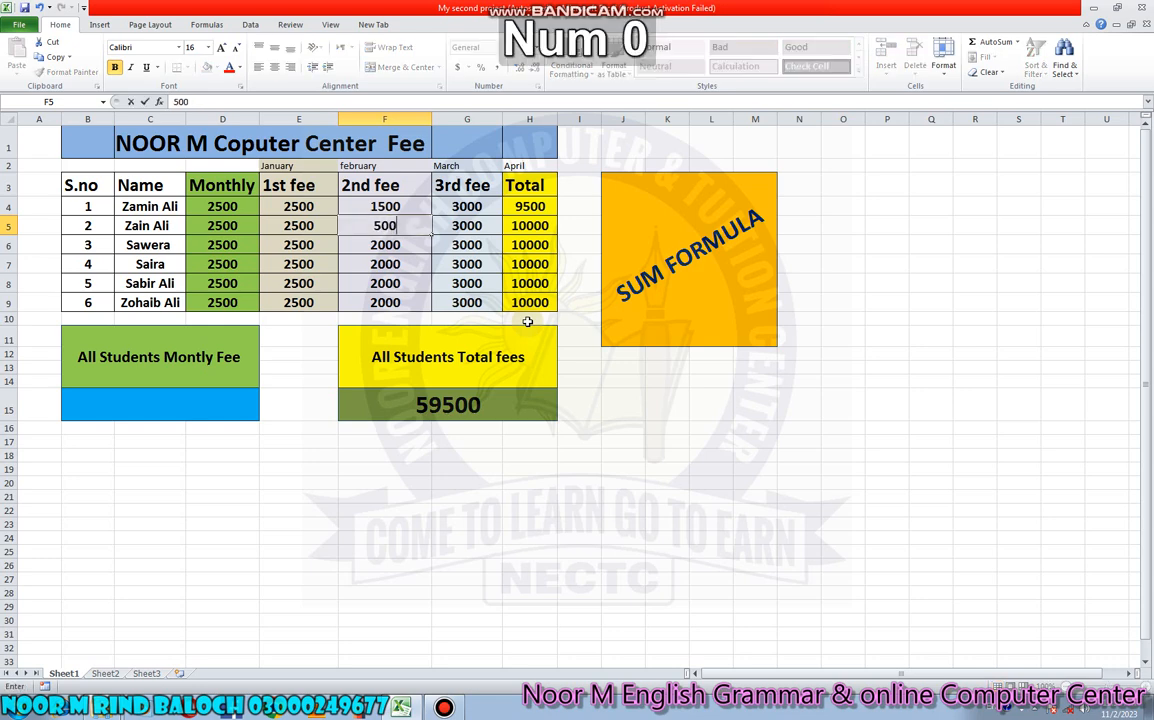
key(Return)
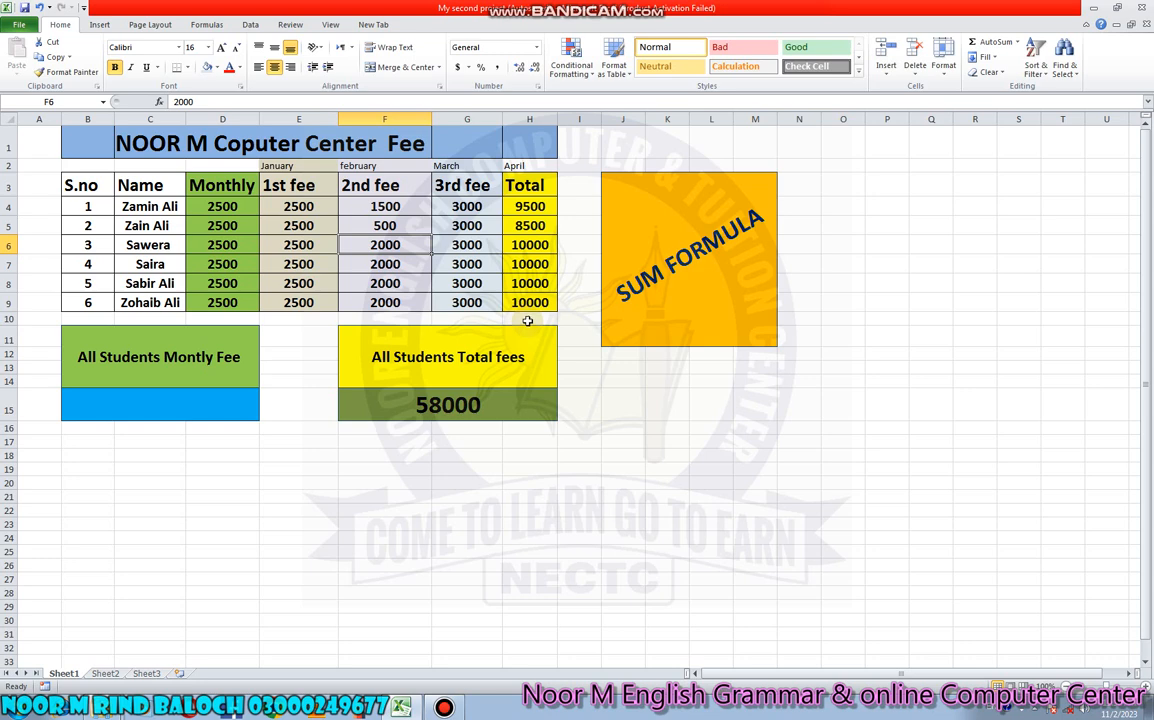
click(536, 209)
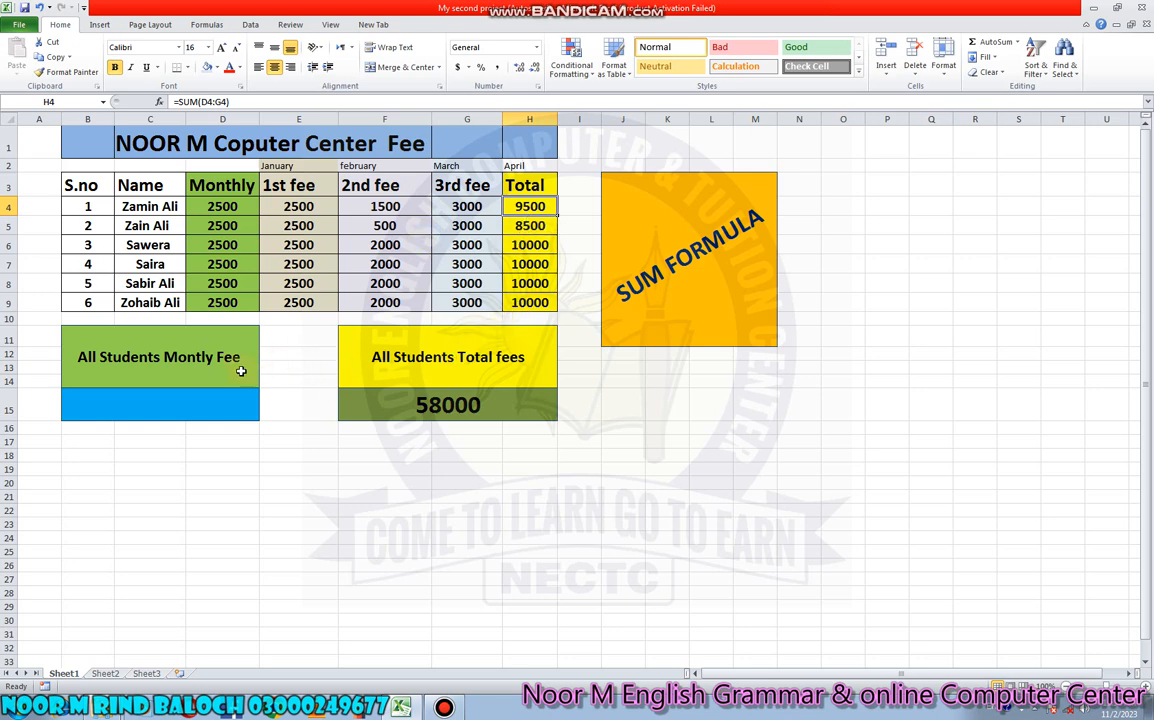
Enter =SUM(D4:D9) in the cell below All Students Montly Fee to total the monthly fees
click(125, 405)
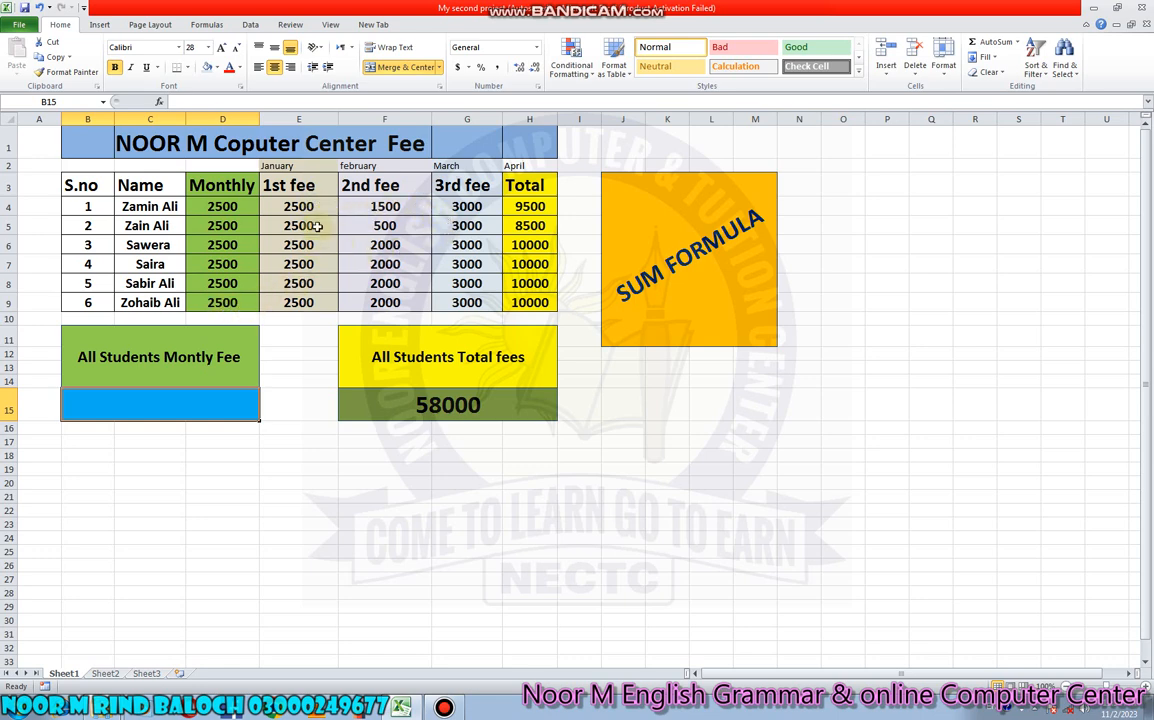
click(229, 206)
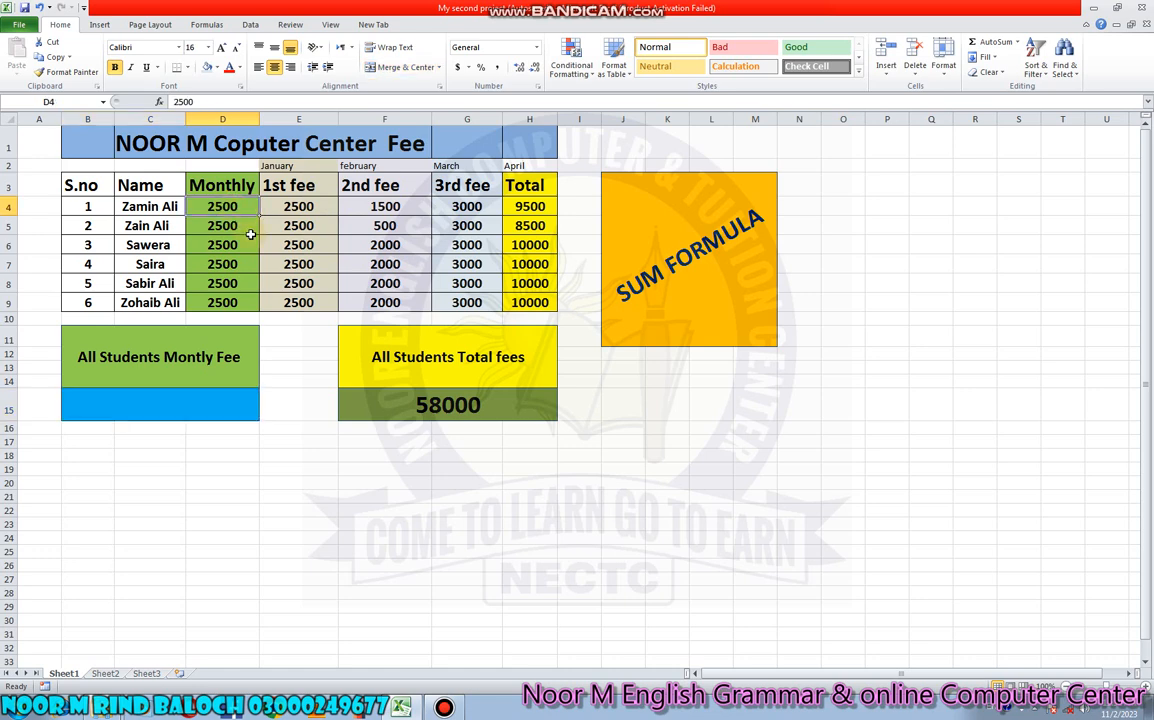
click(178, 402)
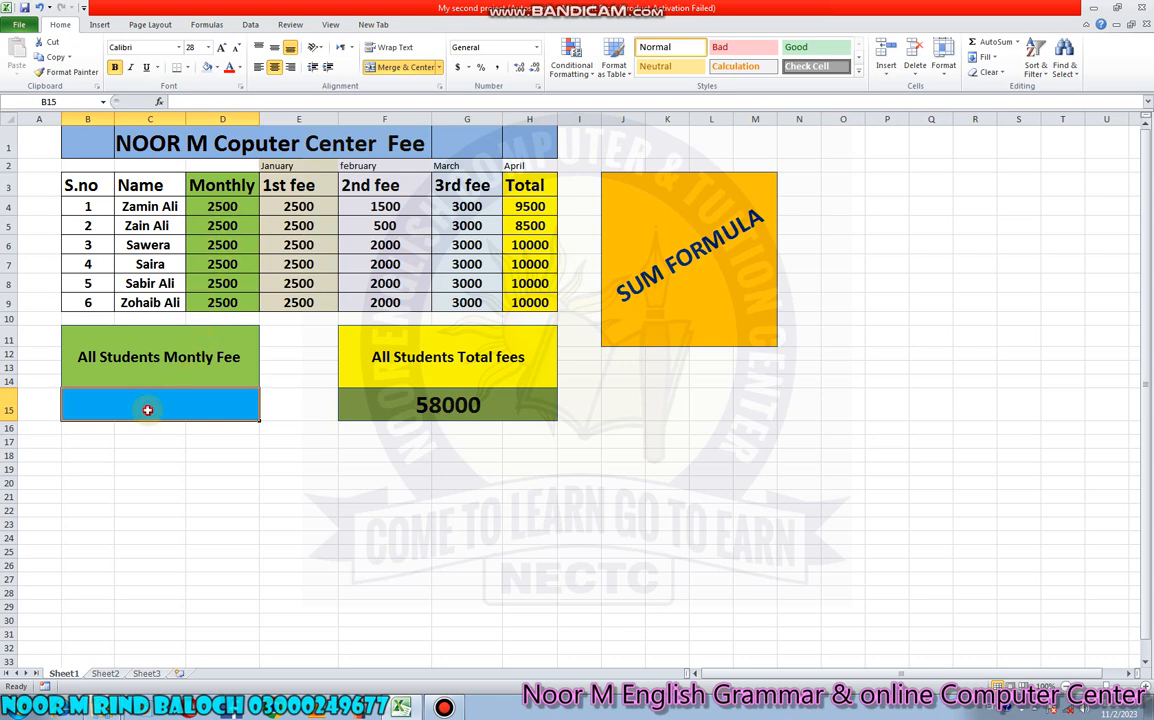
text(=)
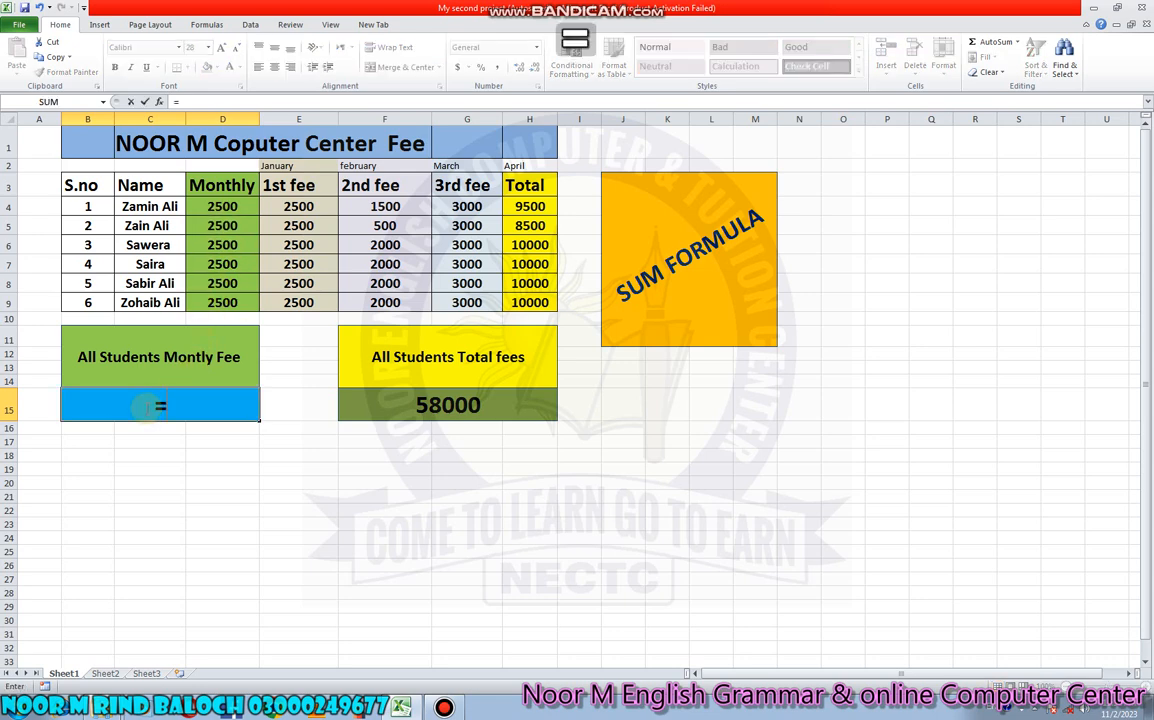
text(su)
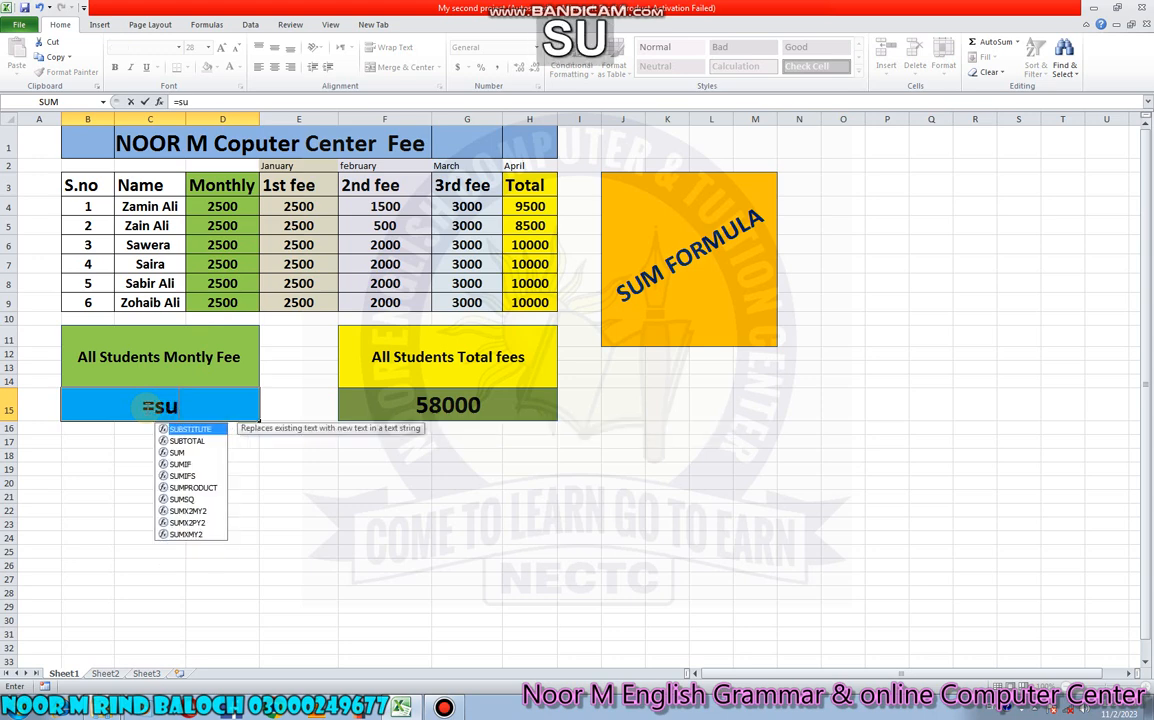
text(m()
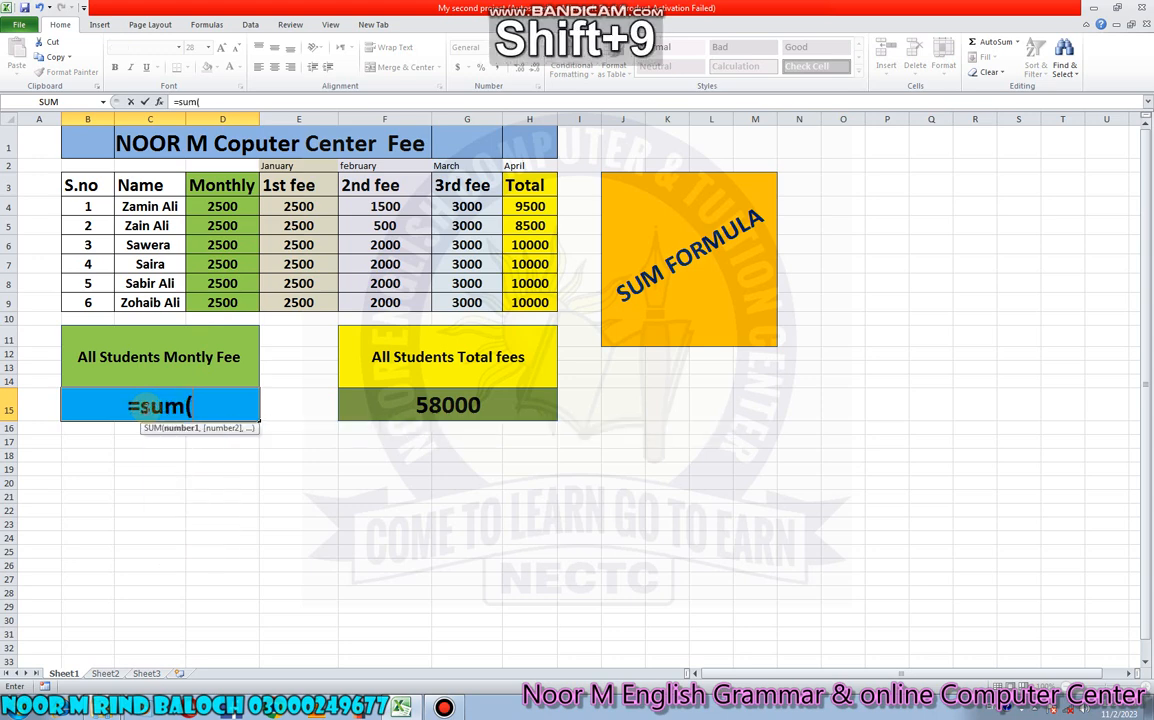
click(226, 205)
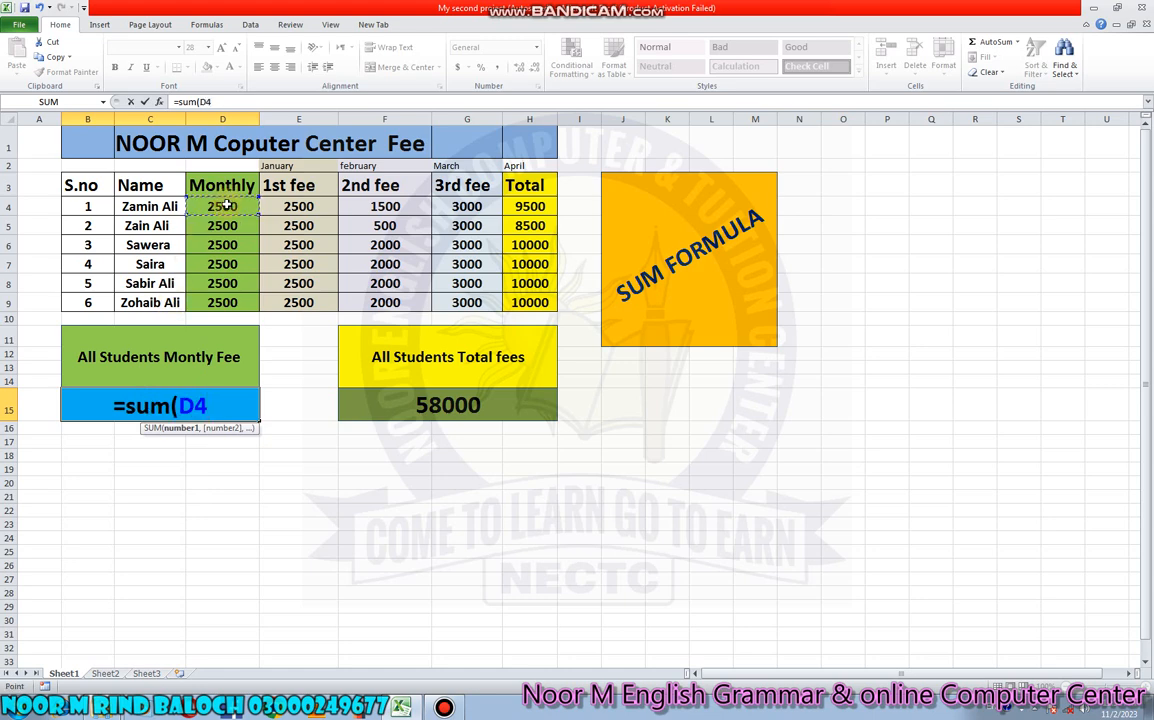
text(:)
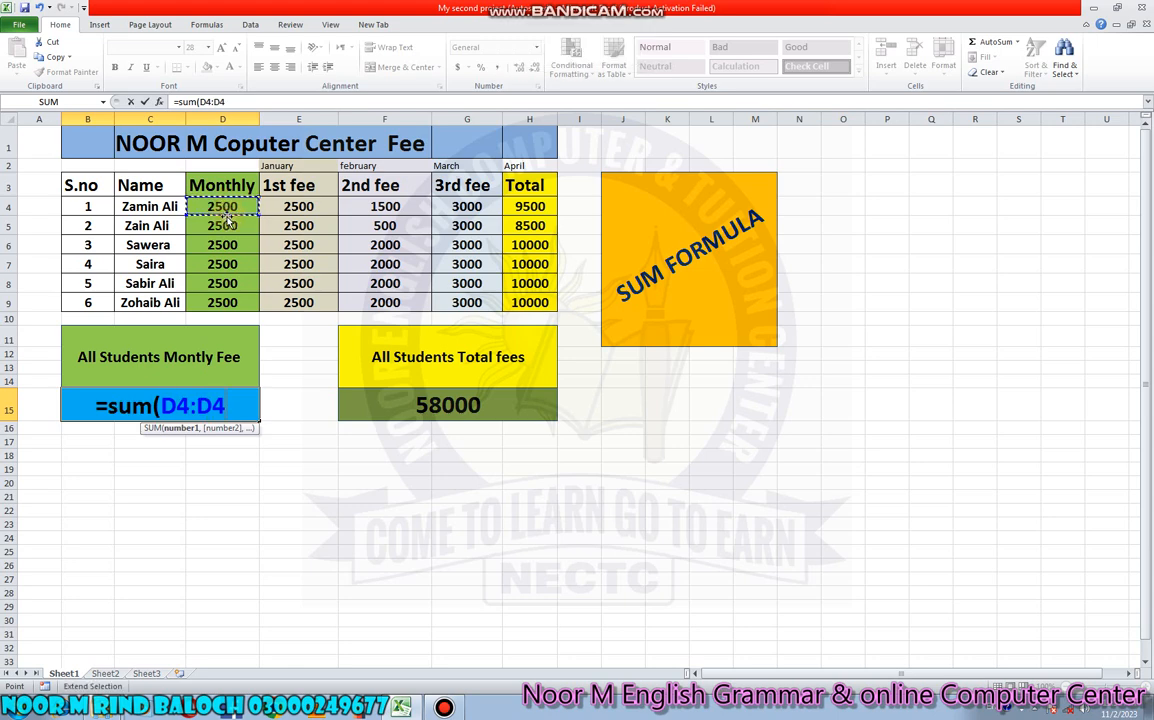
key(BackSpace)
key(BackSpace)
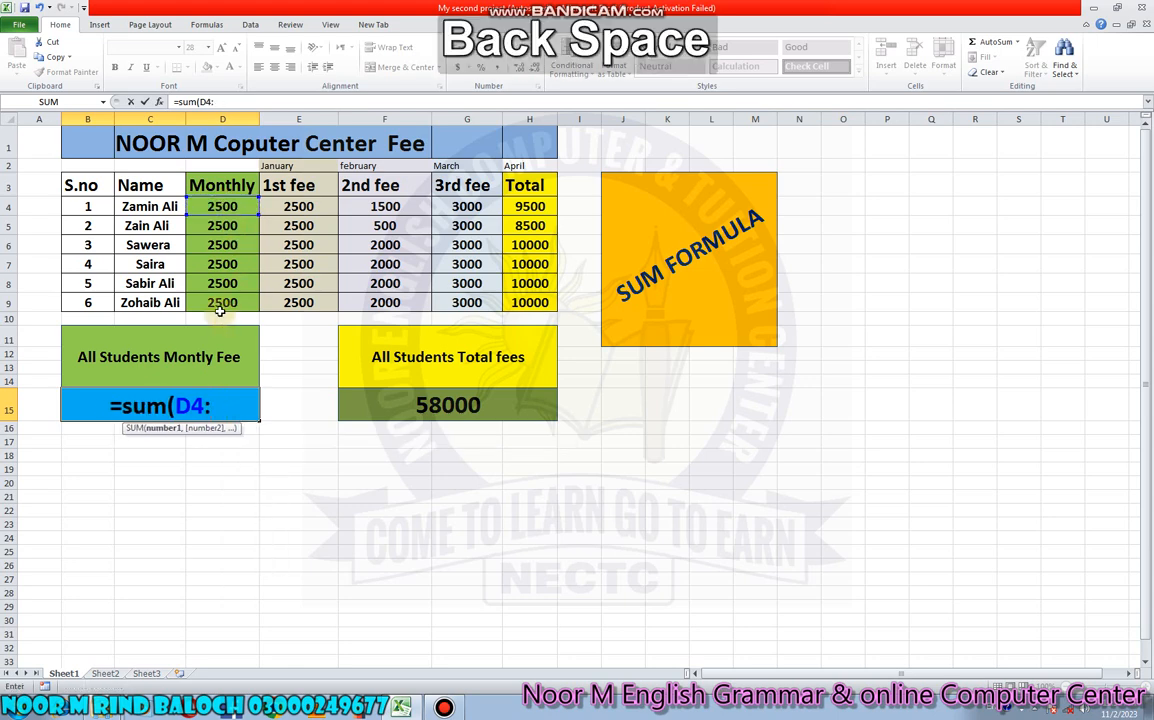
click(222, 301)
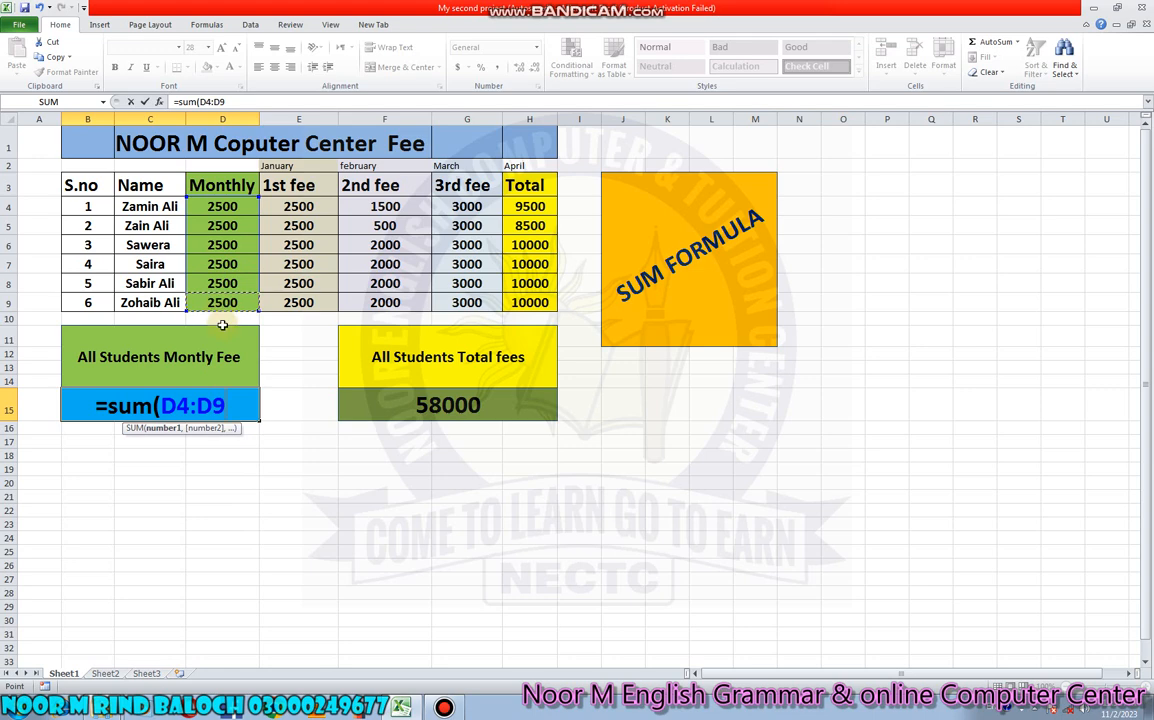
text())
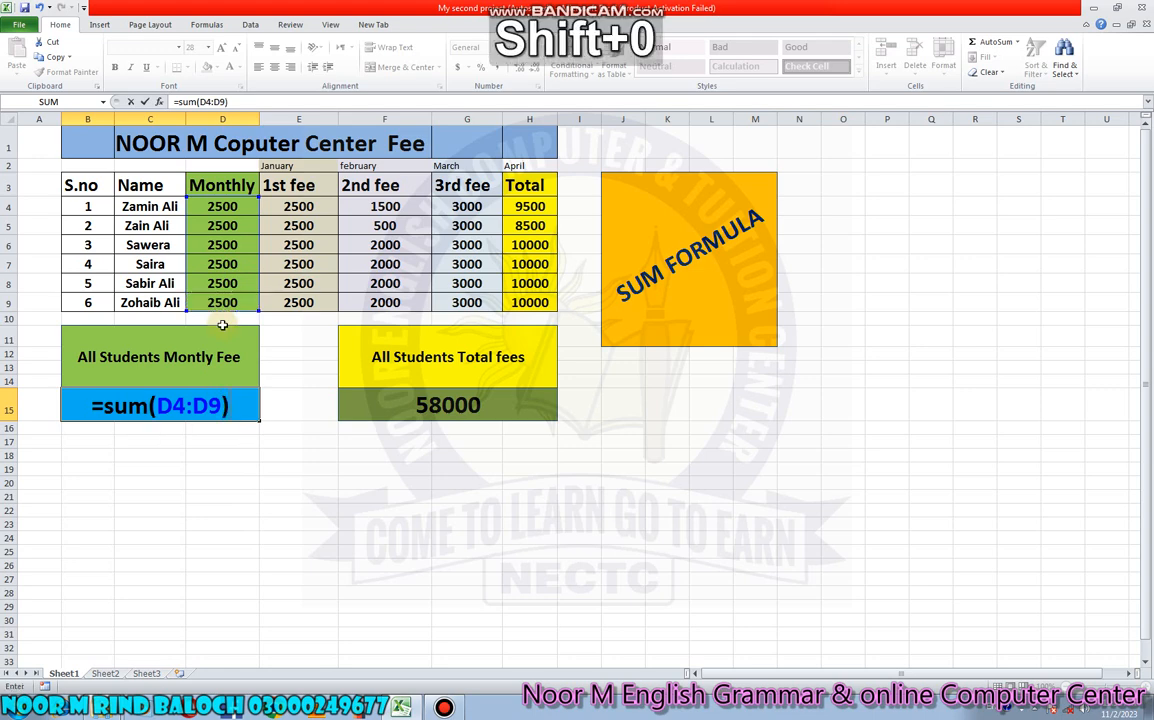
key(Return)
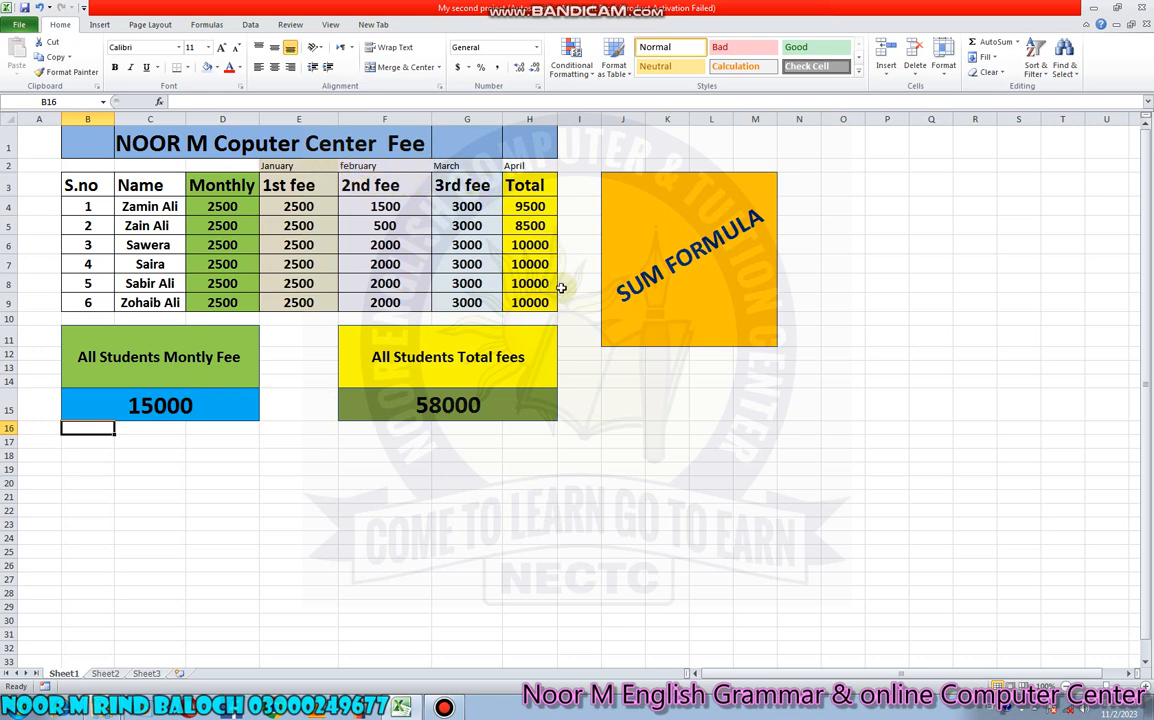
Replace the content of the cell below All Students Total fees with =SUM(H4:H9) to add up every student's total
click(465, 404)
key(BackSpace)
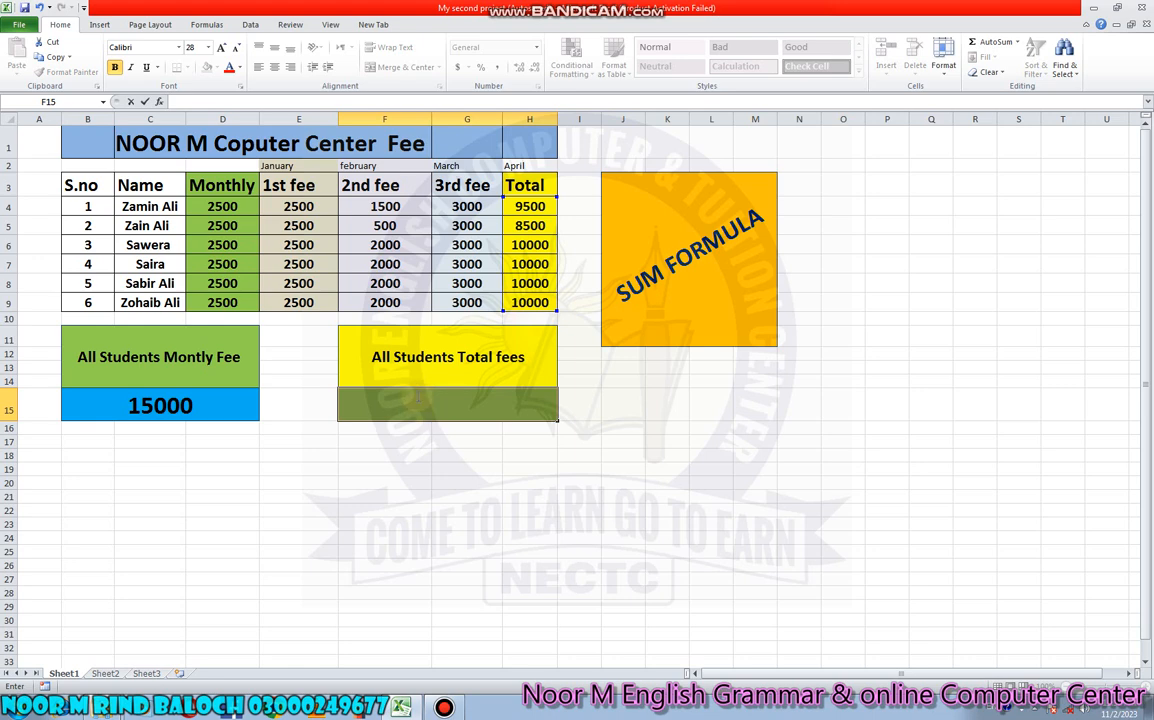
text(=)
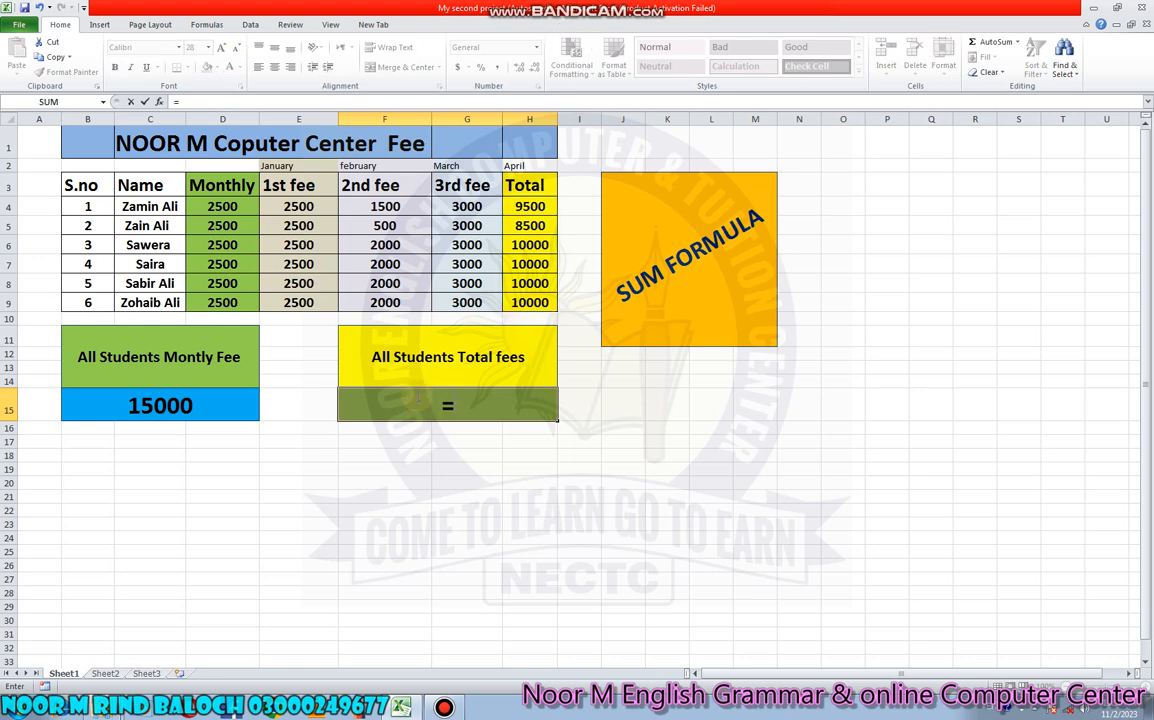
text(sum)
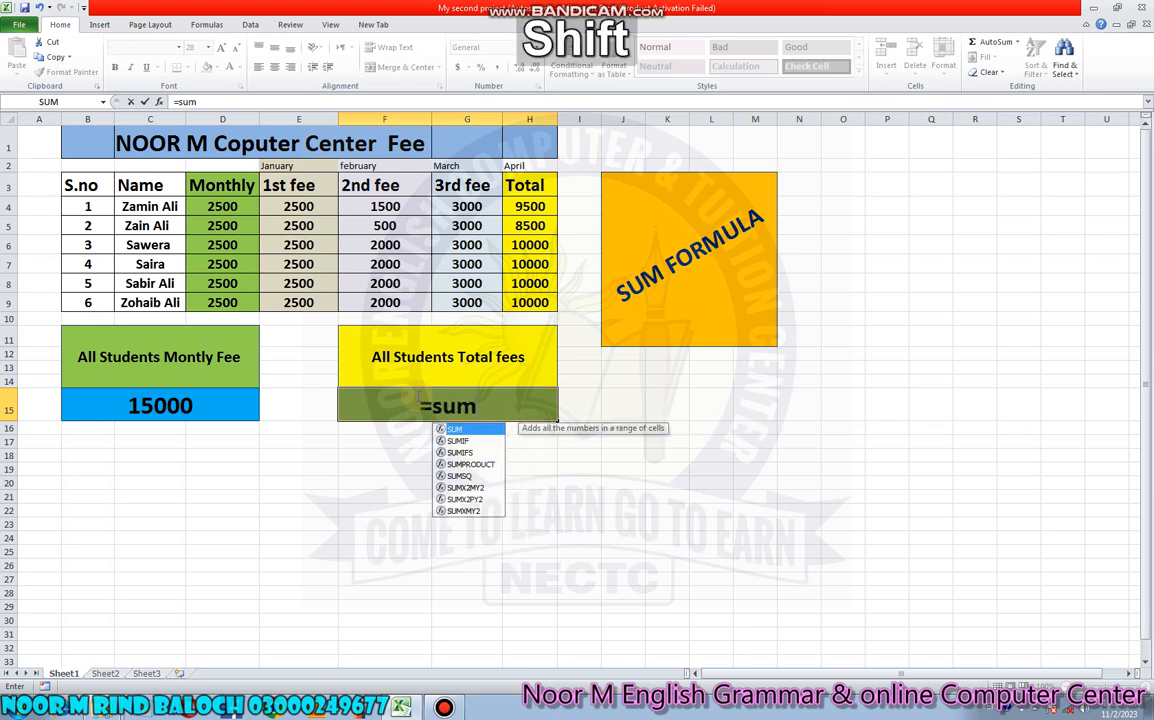
text(()
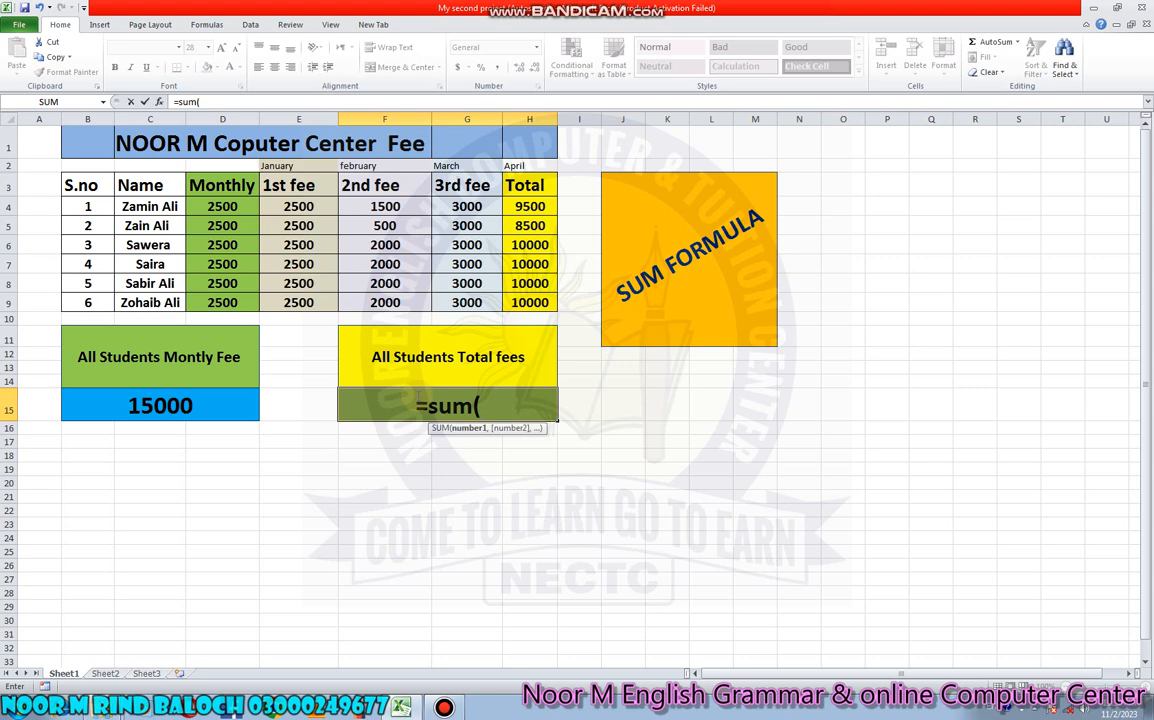
click(541, 205)
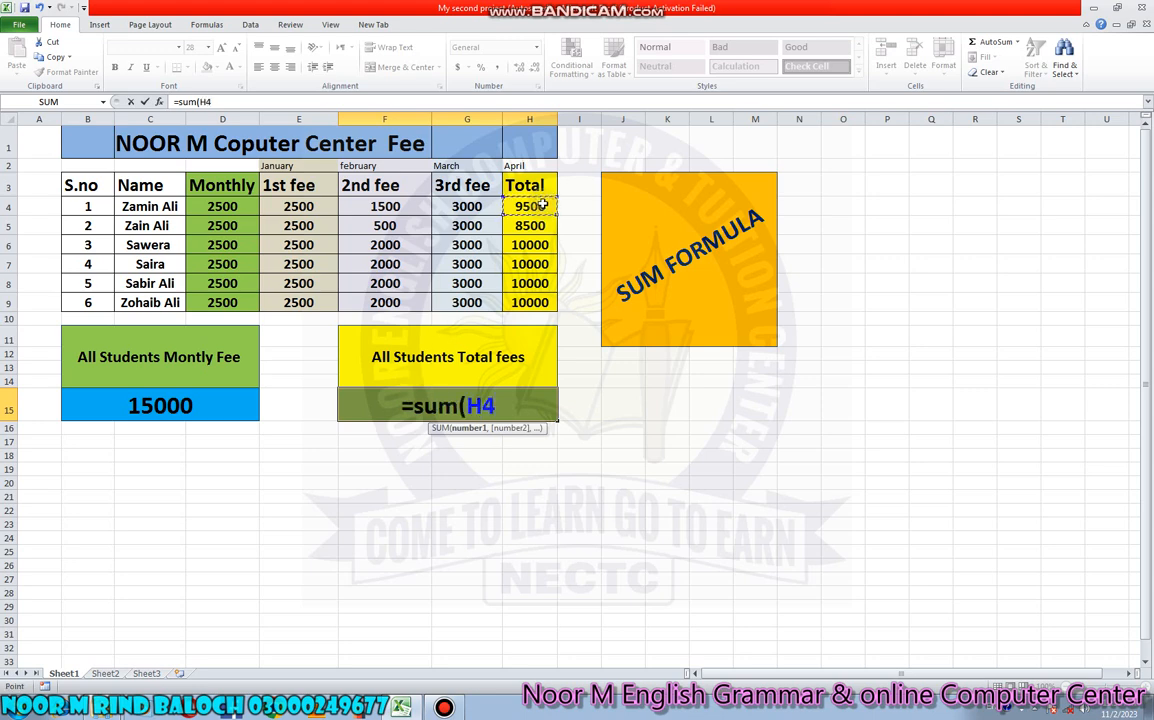
text(:)
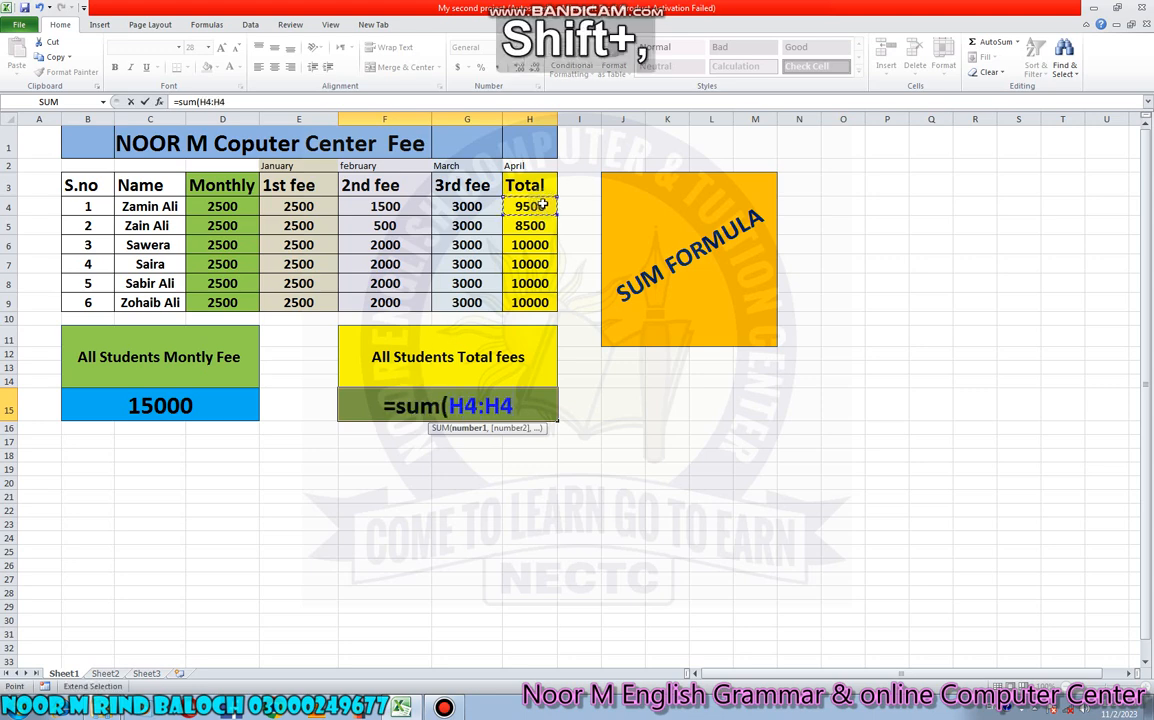
key(BackSpace)
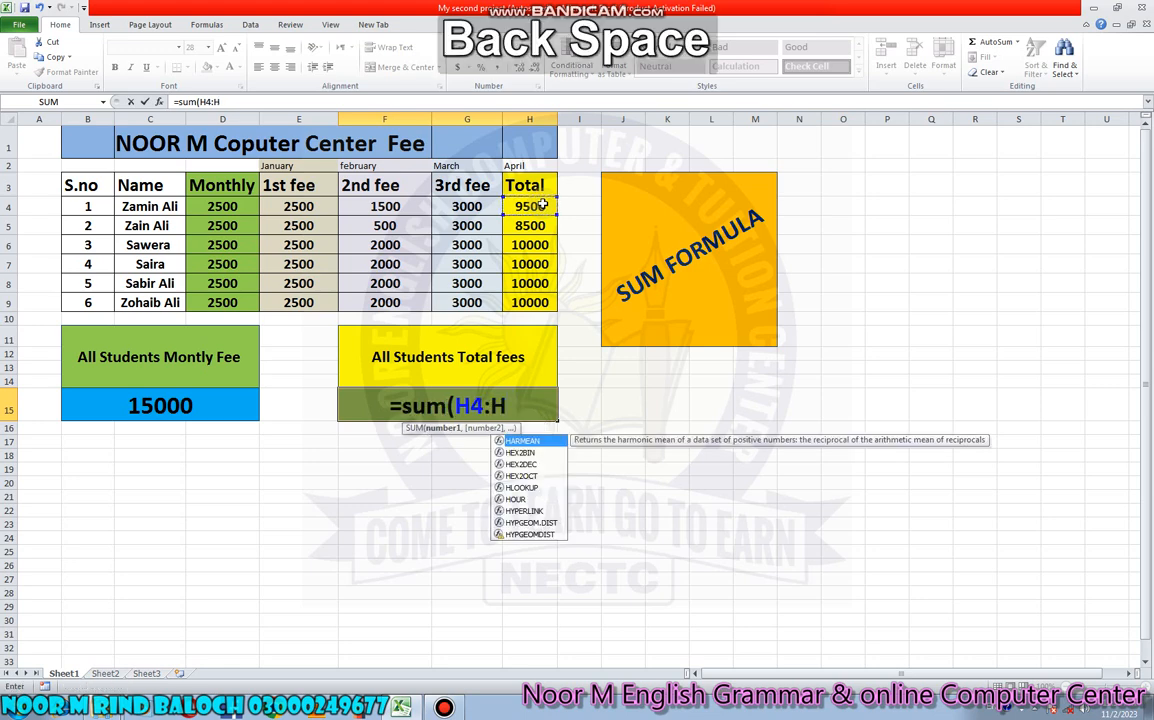
key(BackSpace)
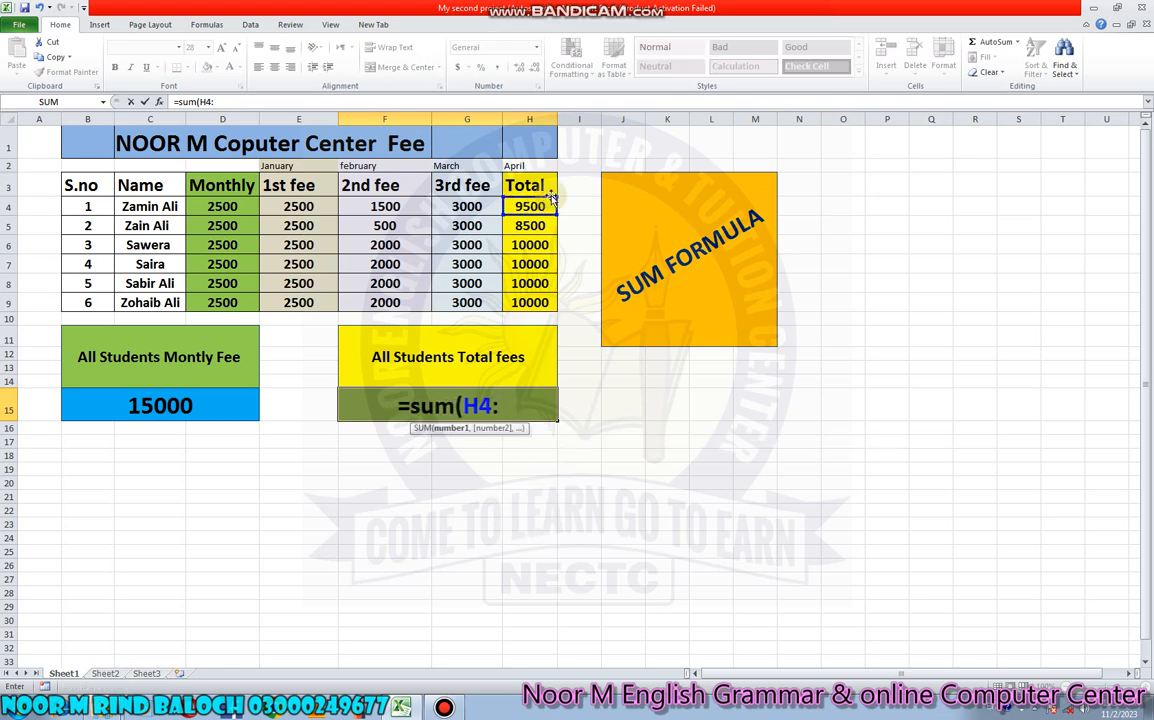
click(535, 303)
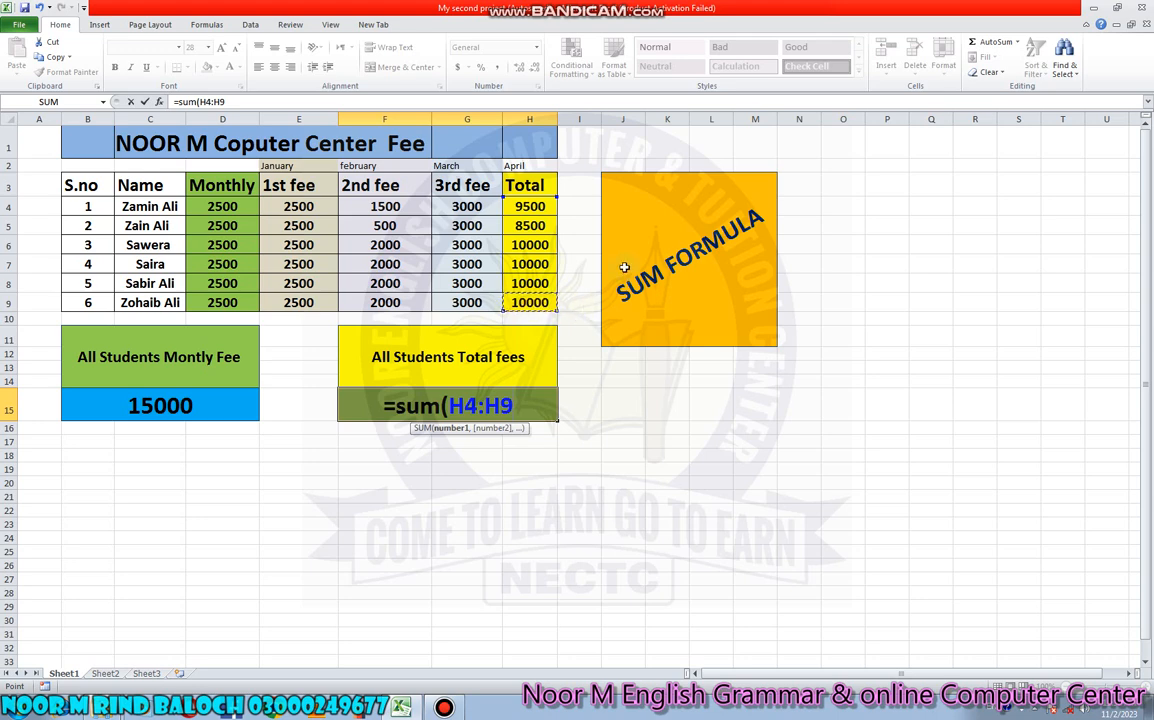
text())
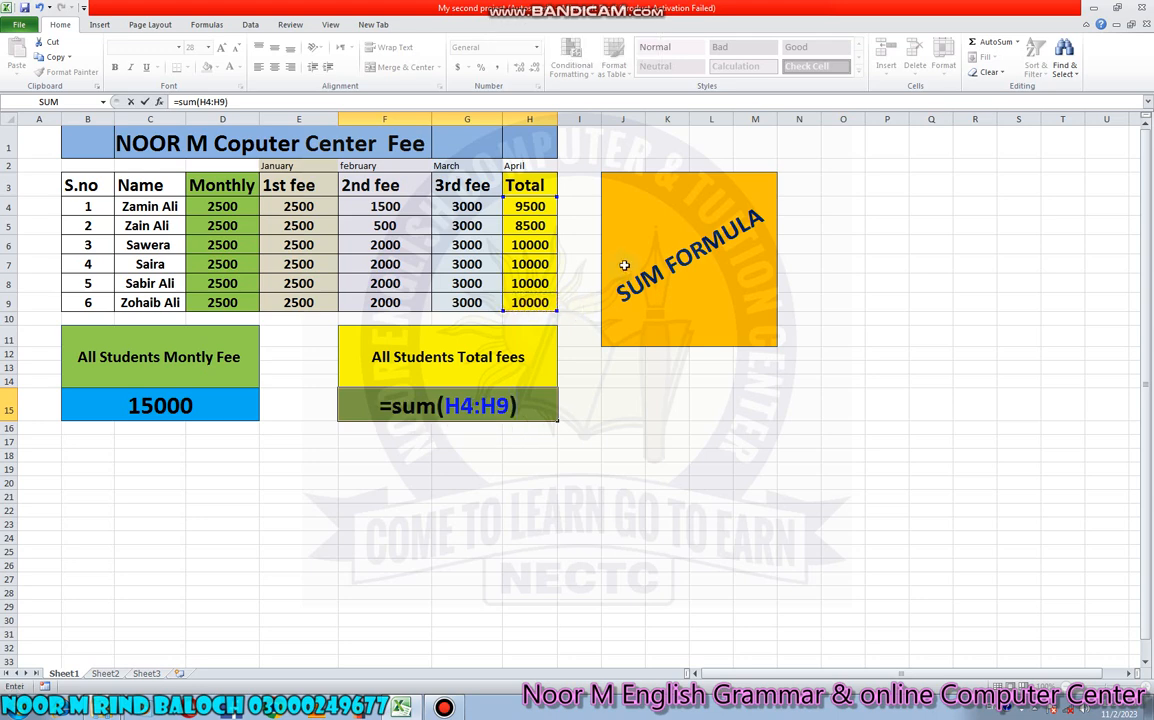
key(Return)
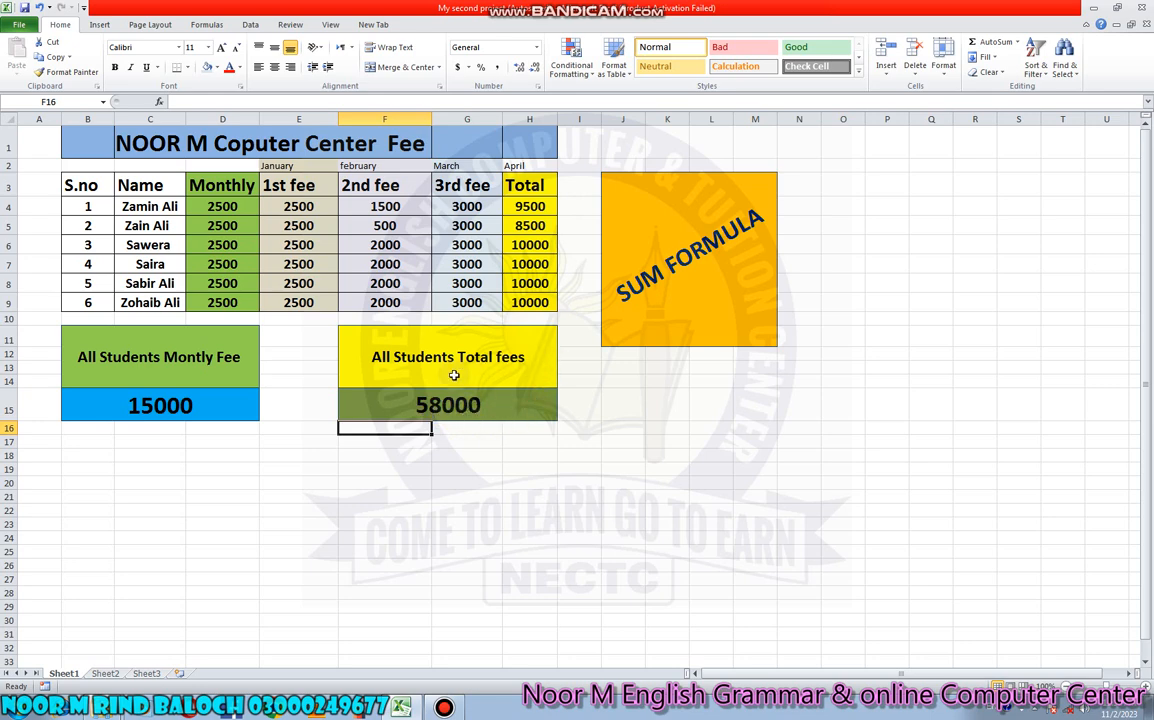
click(494, 444)
click(297, 456)
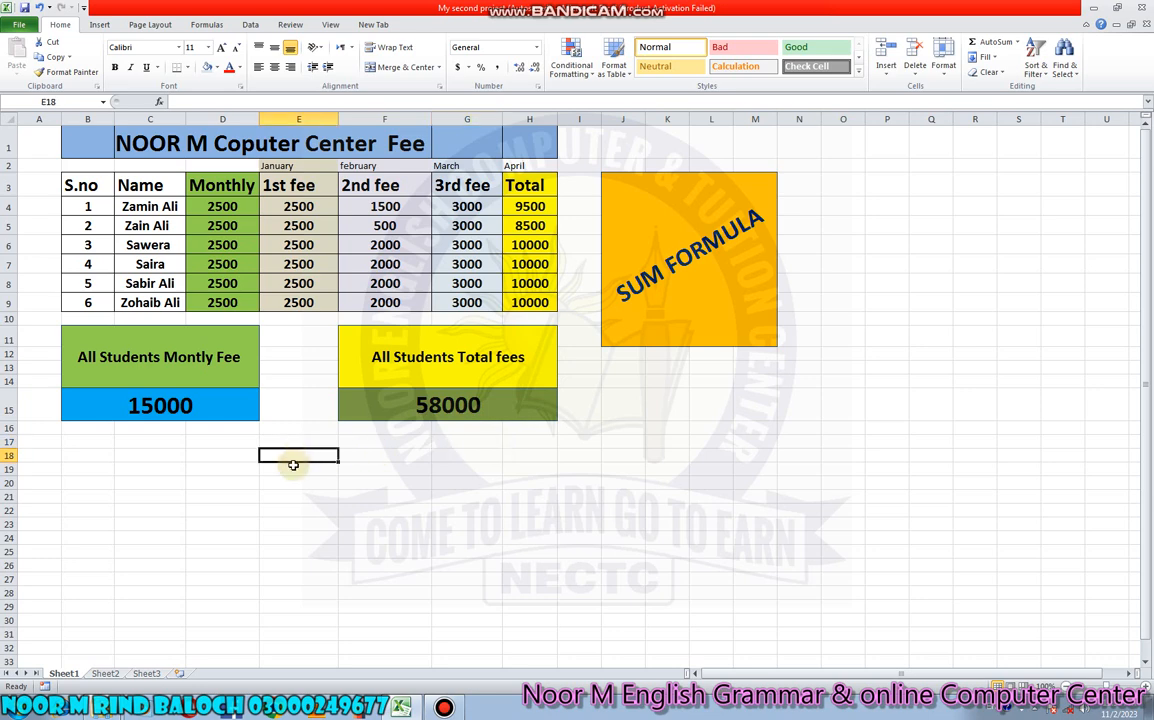